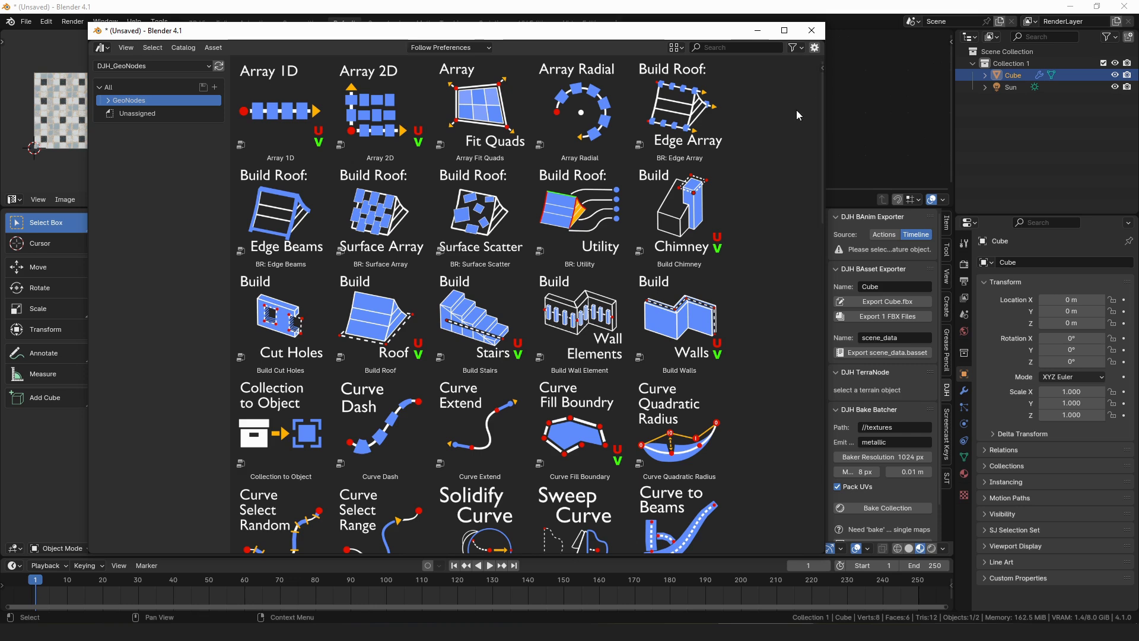
Place the Set Position + UVs node from the DJH_GeoNodes asset library between Group Input and Group Output in the cube's node tree
drag(822, 109, 813, 425)
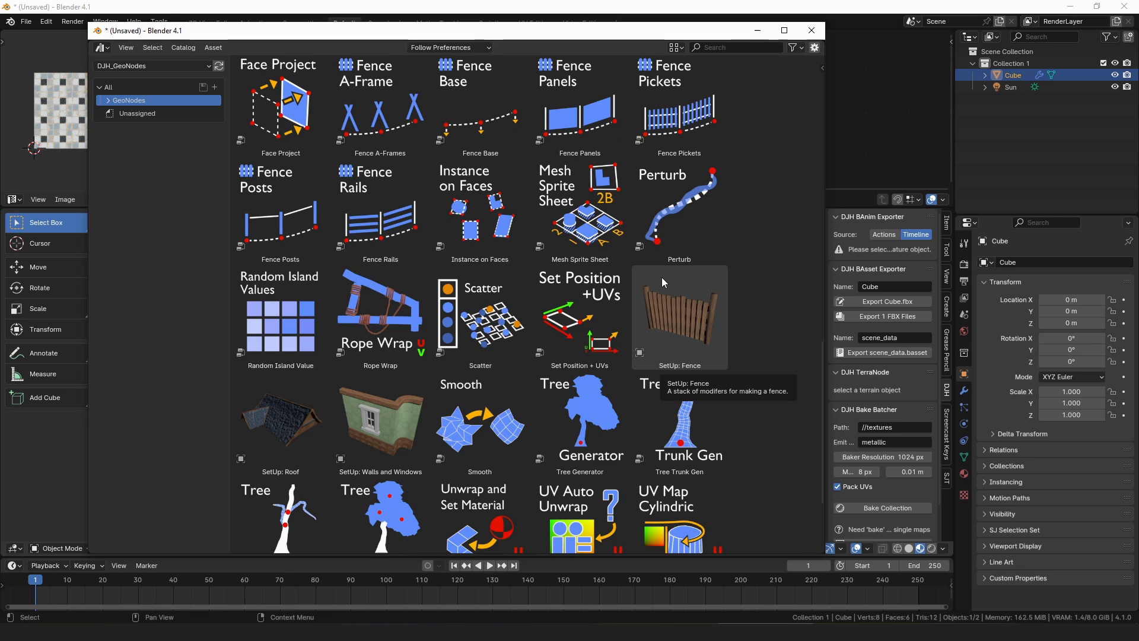
click(586, 298)
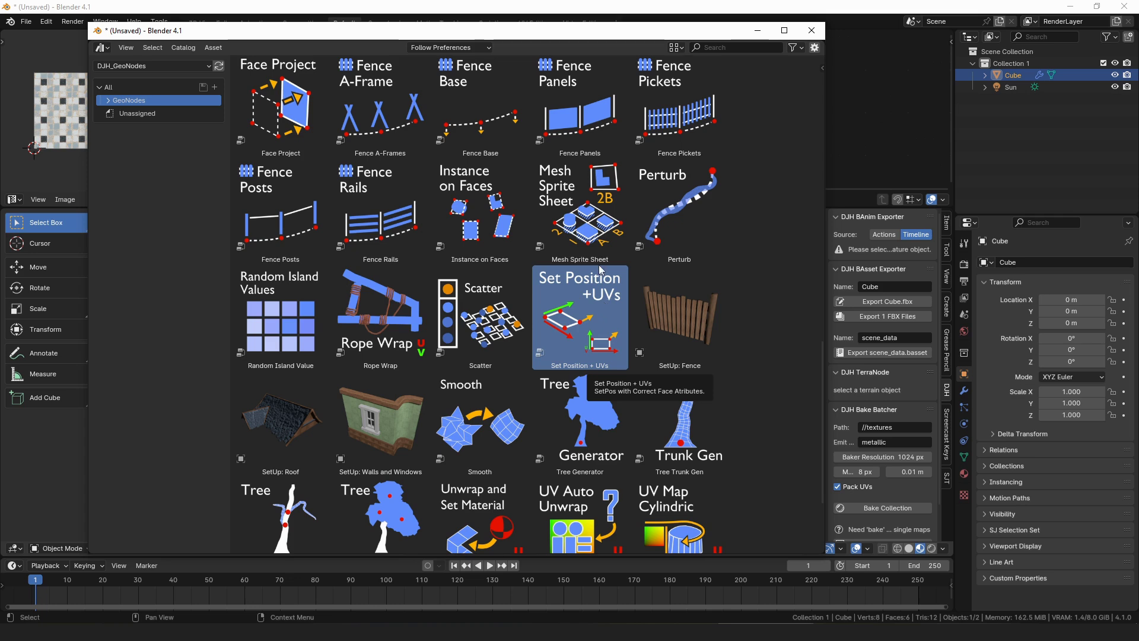
drag(551, 31, 1138, 119)
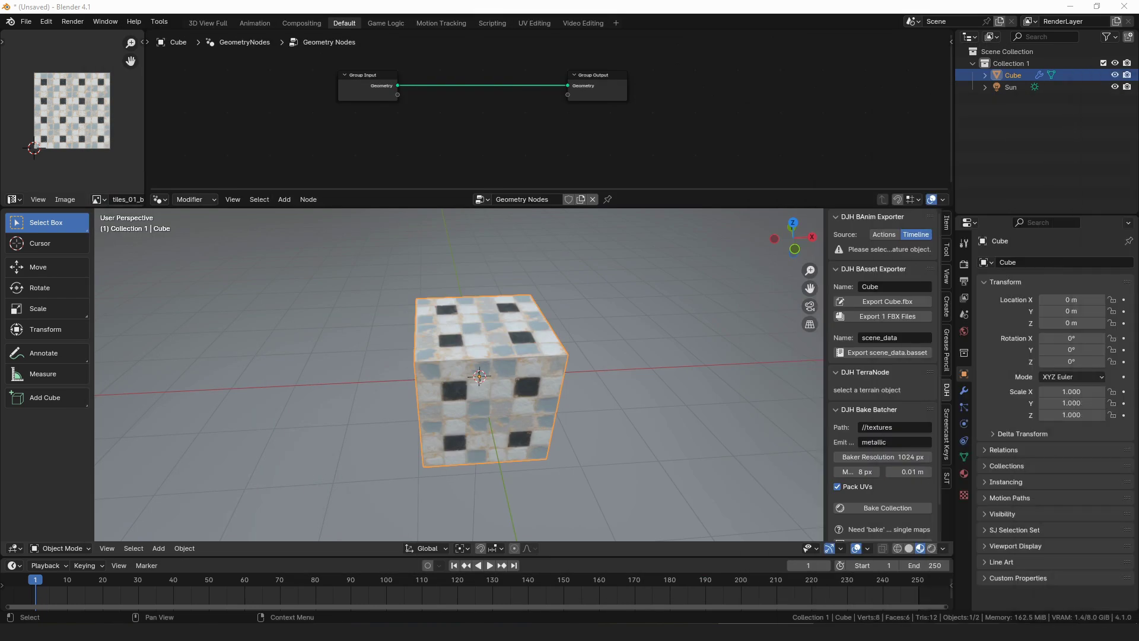
drag(1138, 320, 490, 76)
click(469, 55)
click(557, 105)
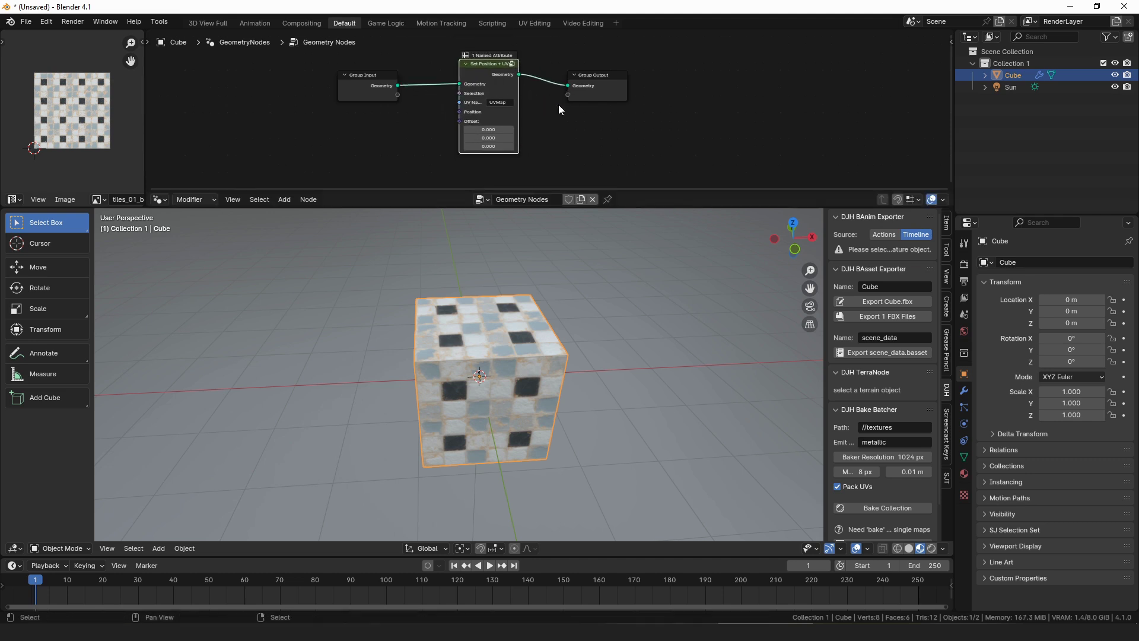
Add a standard Set Position node between Set Position + UVs and Group Output, and align the two nodes for comparison
middle_drag(554, 113, 554, 133)
key(shift+a)
text(set po)
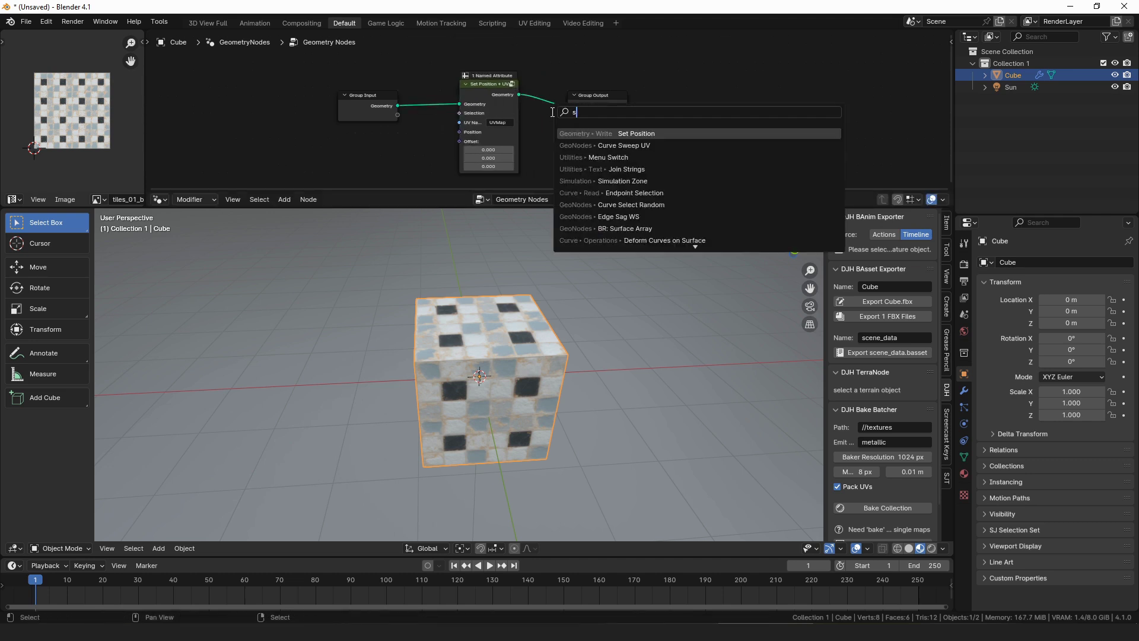
key(Return)
click(545, 77)
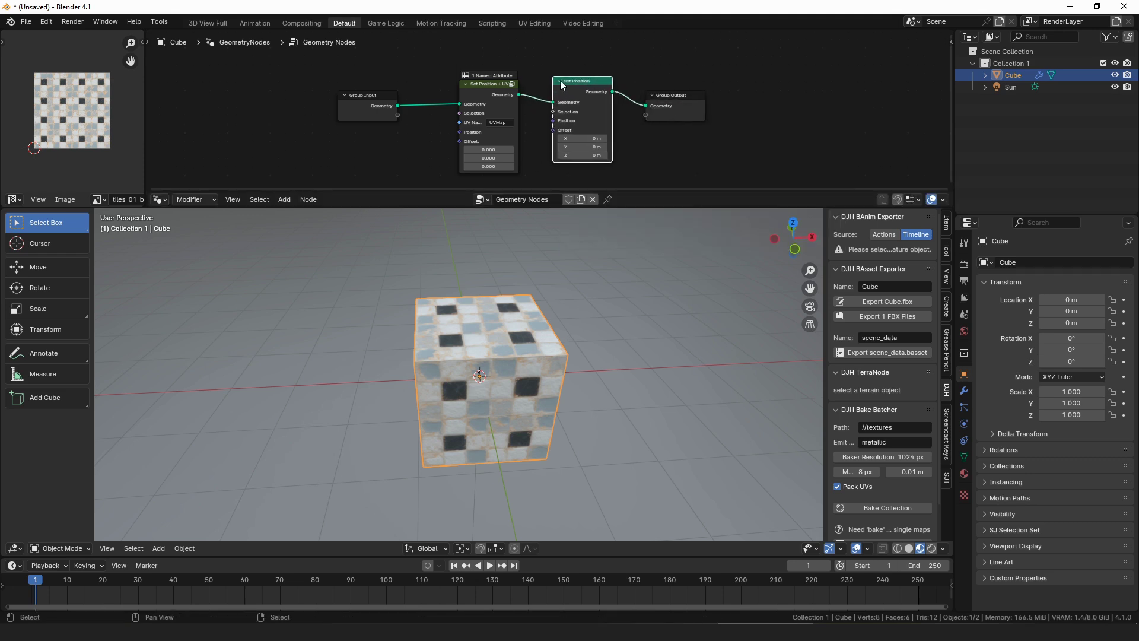
drag(562, 85, 553, 80)
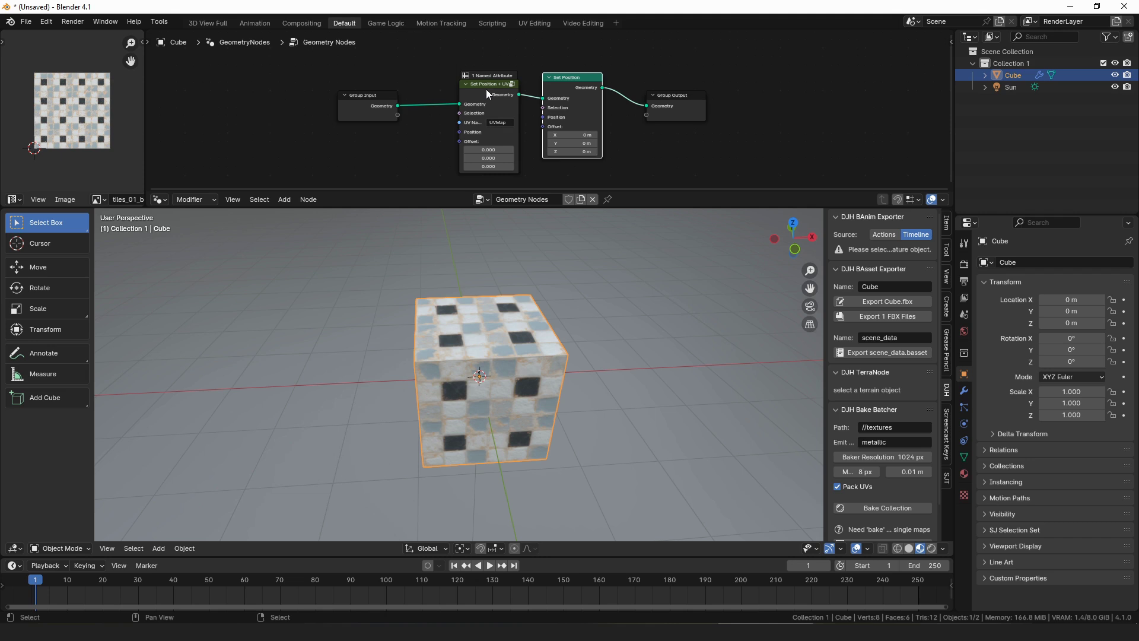
drag(486, 88, 483, 88)
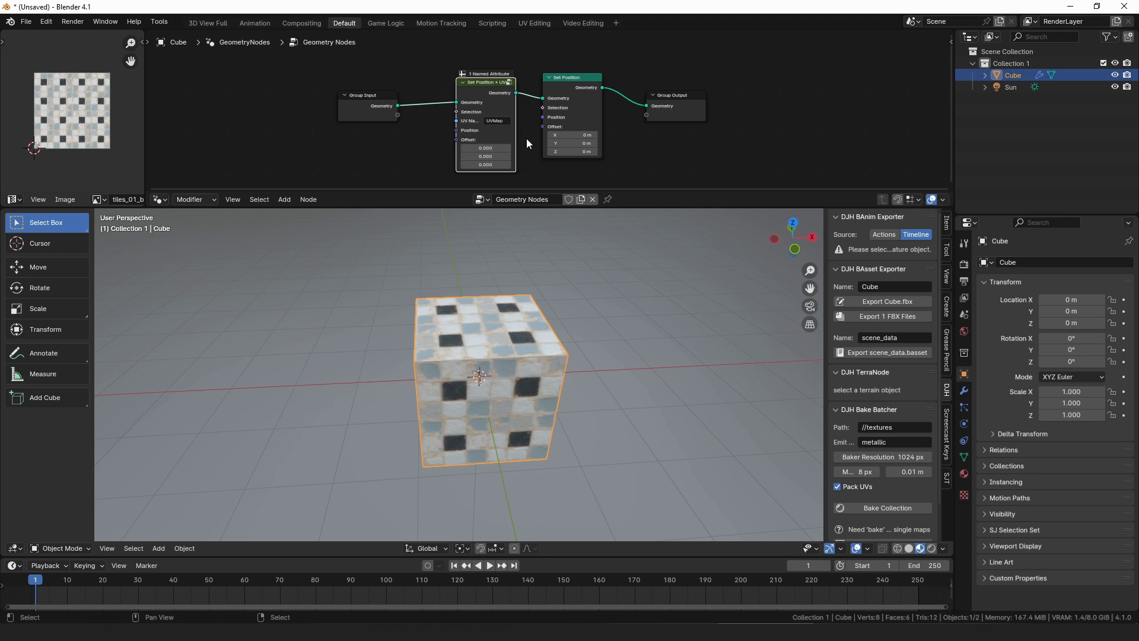
Enter Edit Mode on the cube and enable Correct Face Attributes in the Move tool's transform options
key(Tab)
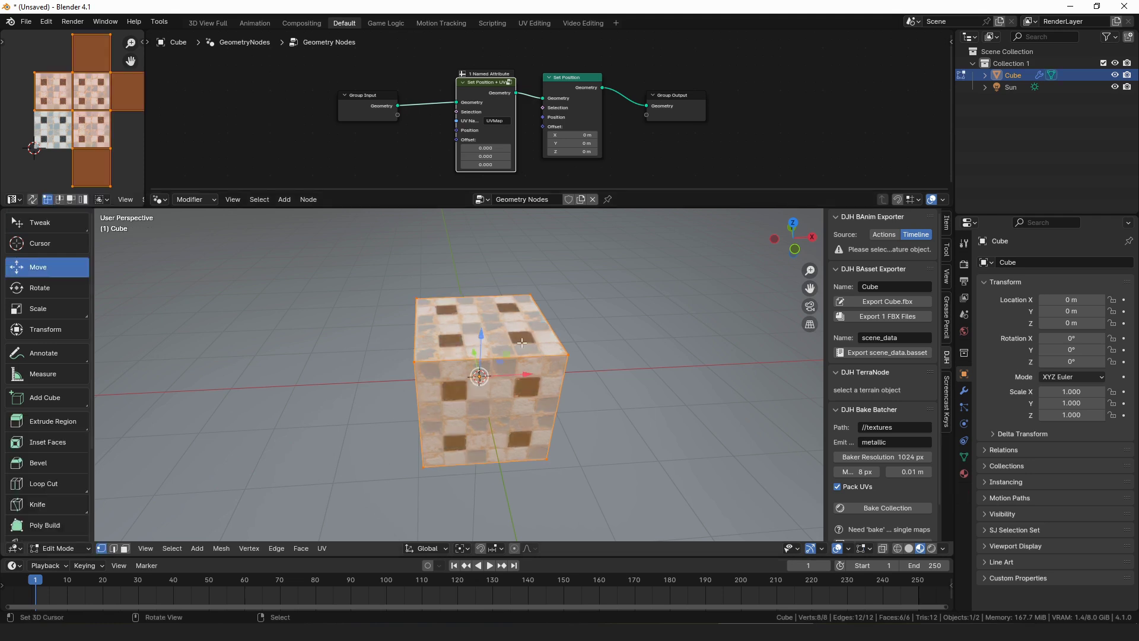
click(964, 244)
click(1020, 293)
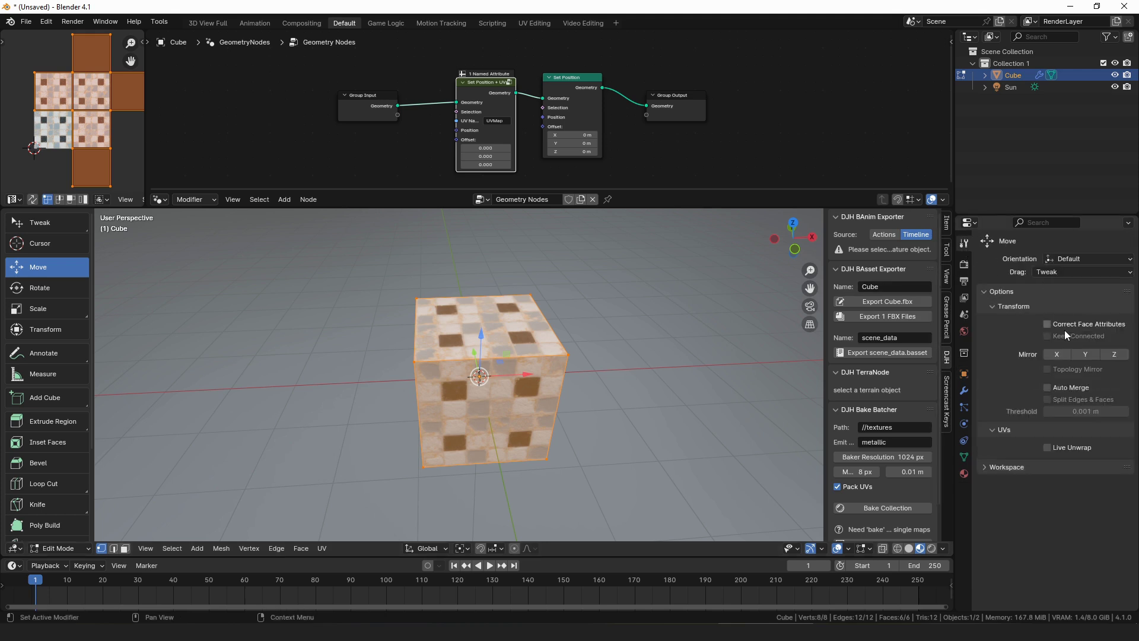
click(1077, 324)
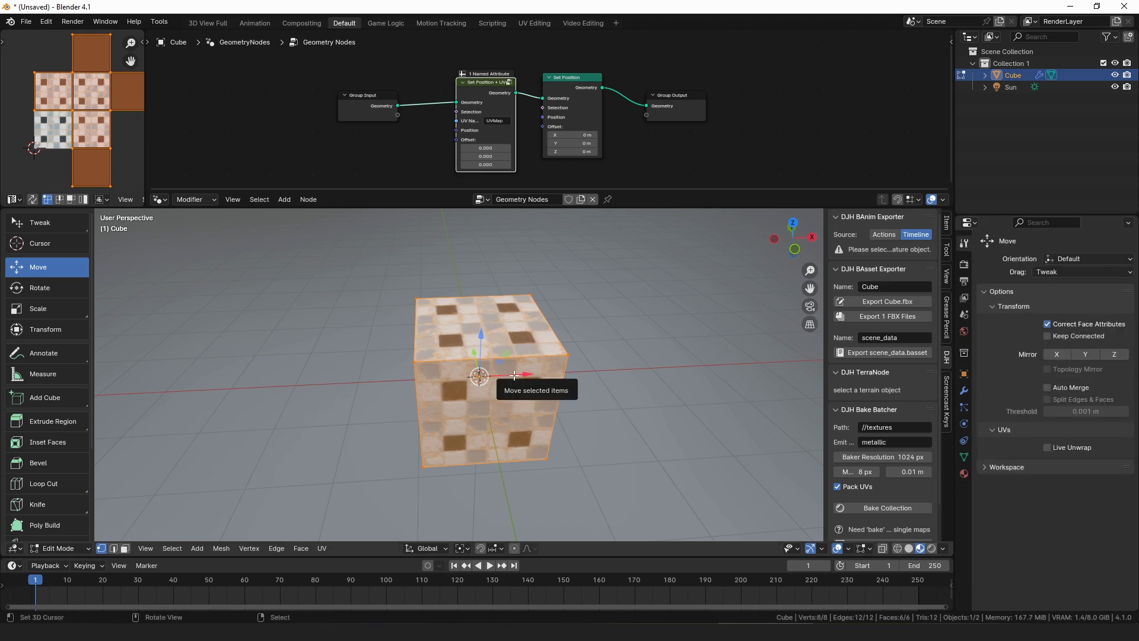
Switch to face selection and select only the cube's side face that points along positive X
middle_drag(514, 375, 475, 369)
key(3)
key(g)
key(Escape)
scroll(588, 397, down, 3)
middle_drag(557, 404, 532, 392)
scroll(579, 396, up, 4)
click(550, 387)
scroll(550, 386, down, 3)
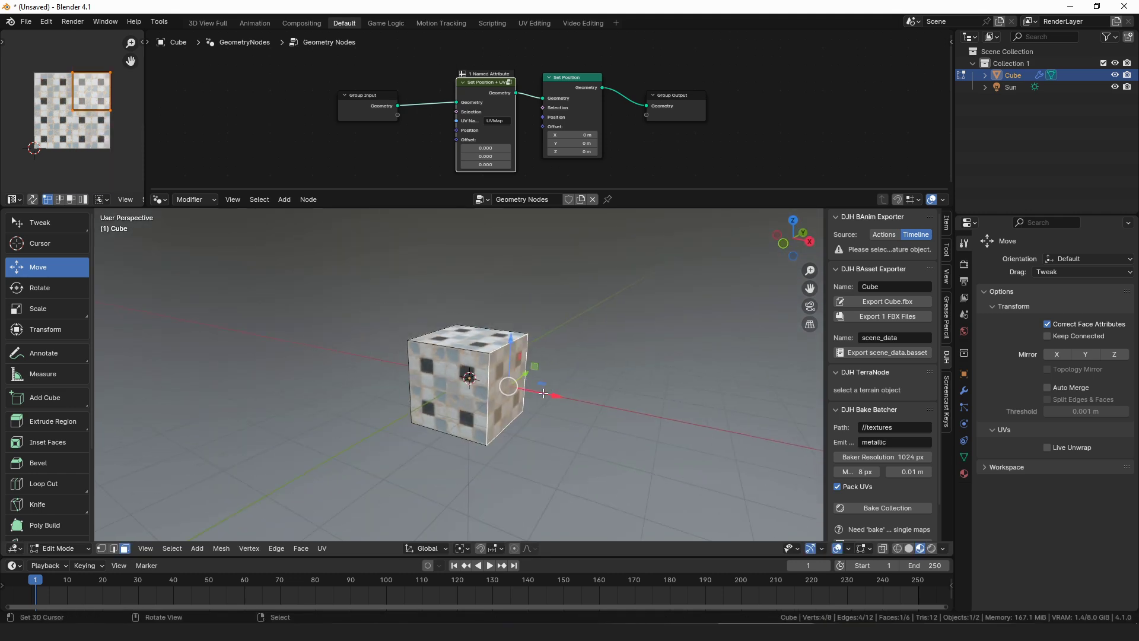
Try pulling the selected face along X with Correct Face Attributes on and off, undoing or cancelling each move
drag(544, 392, 734, 439)
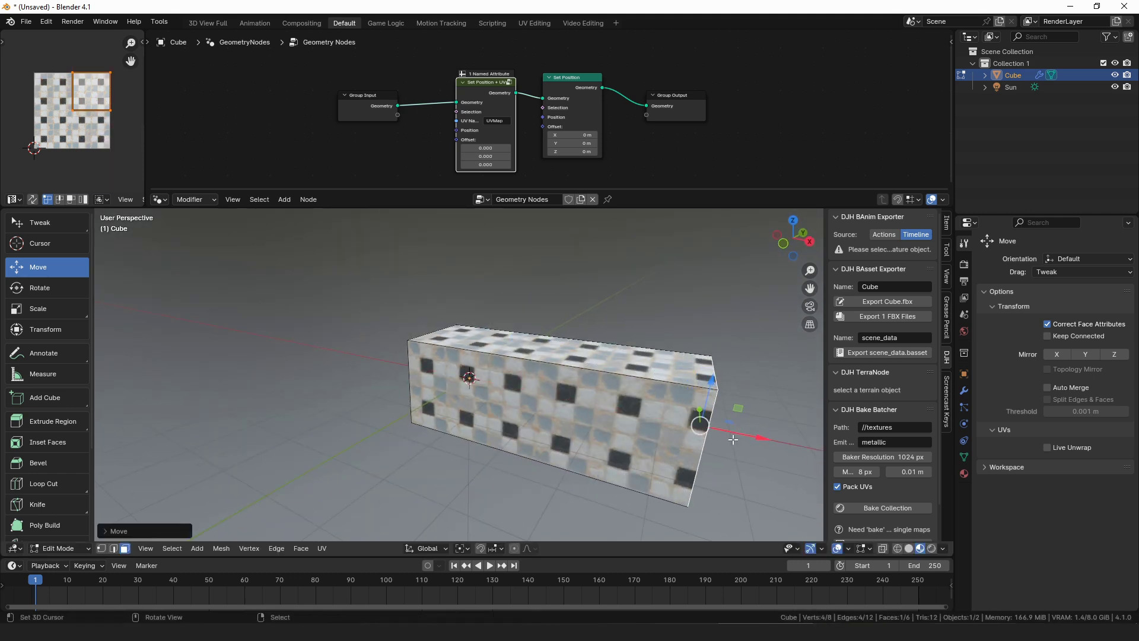
key(ctrl+z)
click(1070, 324)
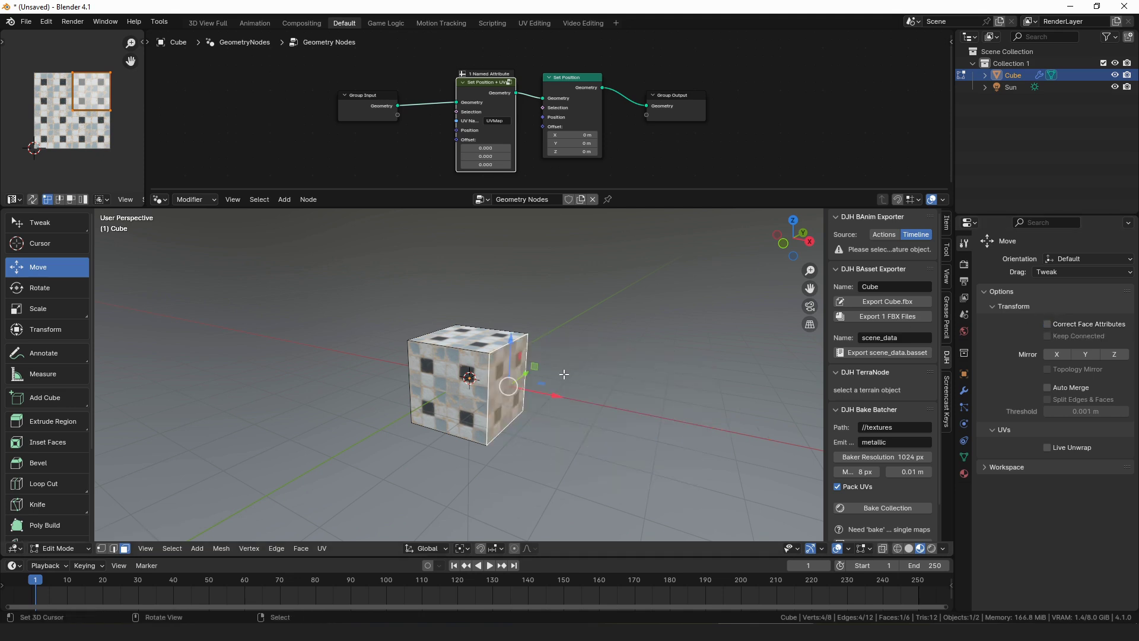
drag(550, 391, 706, 422)
key(ctrl+z)
drag(545, 394, 690, 418)
key(Escape)
Enable Correct Face Attributes again, pull the selected face along X to lengthen the cube into a box, and return to Object Mode
click(1047, 324)
drag(544, 395, 682, 427)
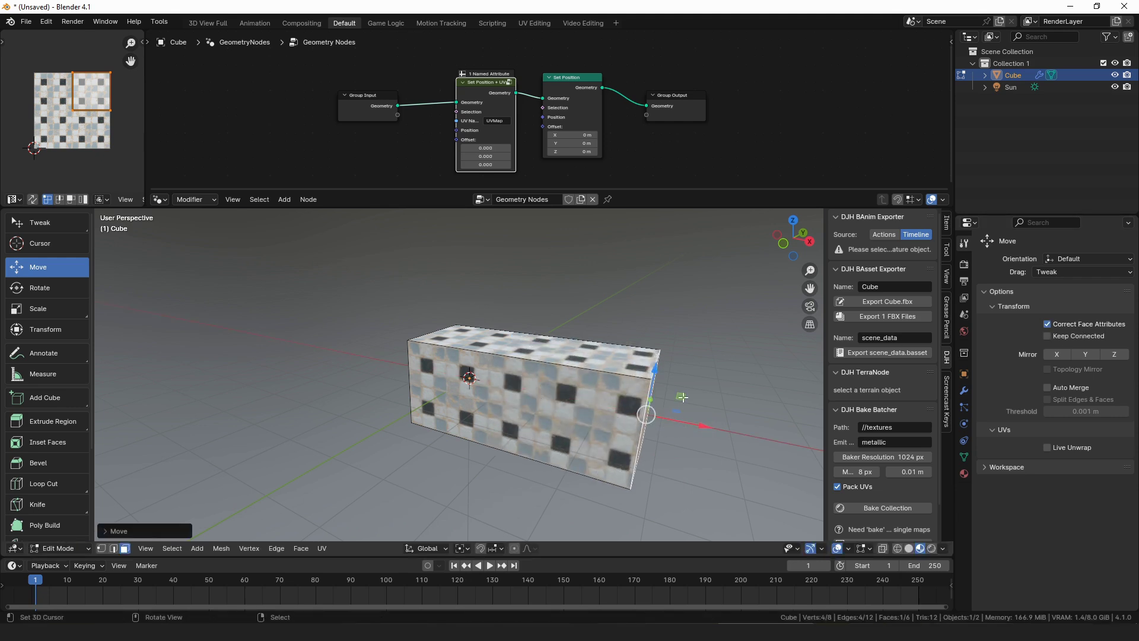
key(Tab)
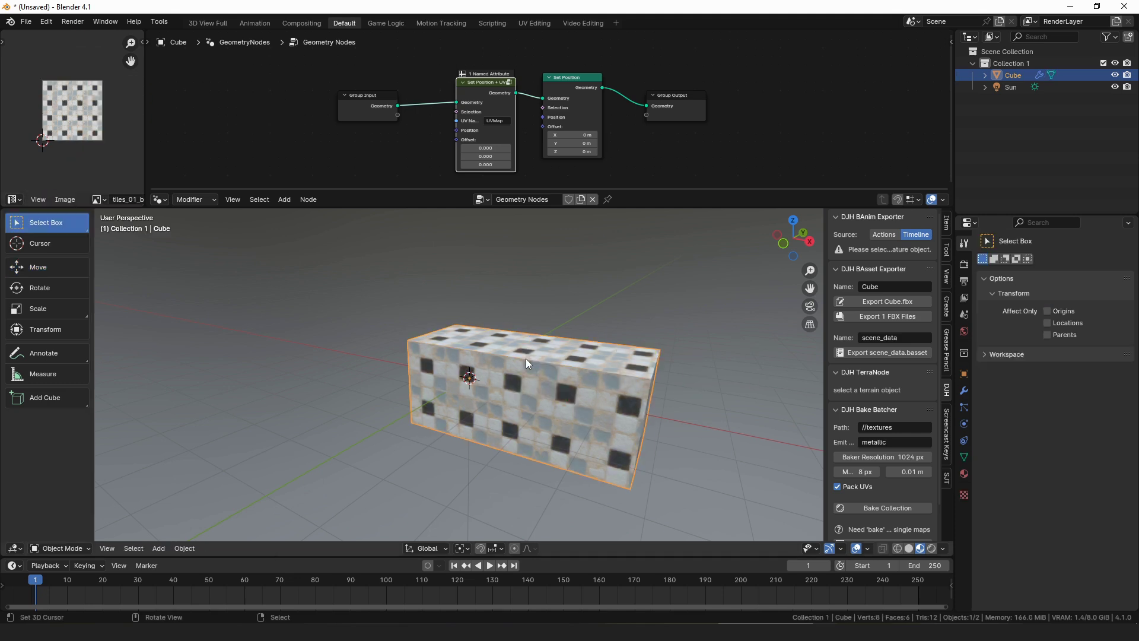
middle_drag(525, 358, 617, 297)
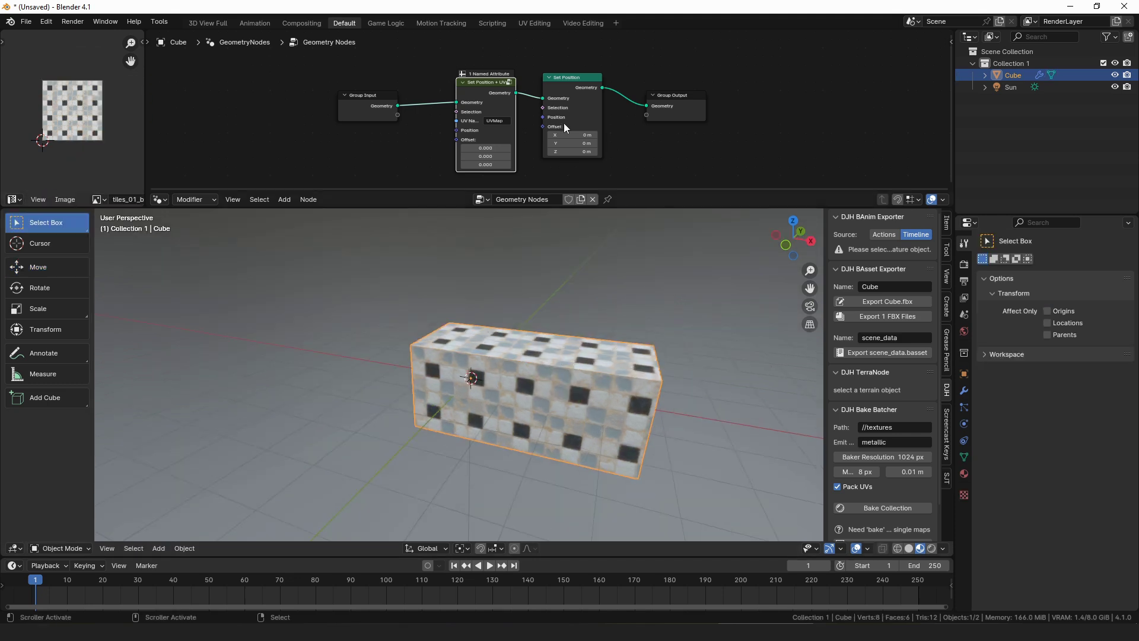
drag(485, 147, 376, 137)
right_click(485, 148)
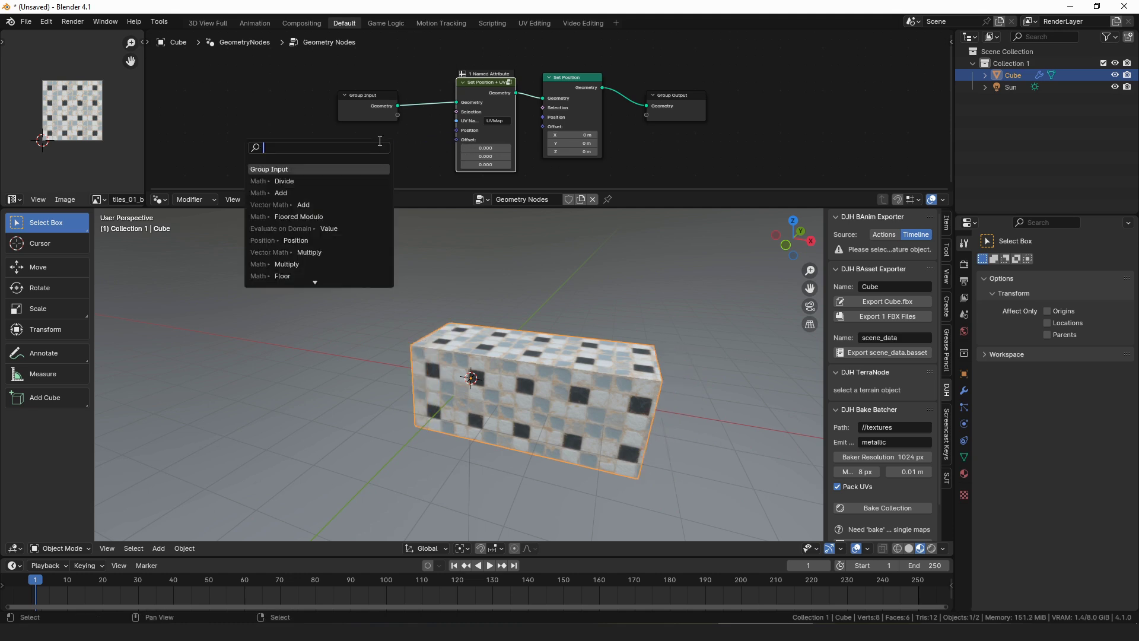
key(Escape)
Add a Position node connected to the Position input of Set Position + UVs
drag(456, 130, 291, 138)
text(po)
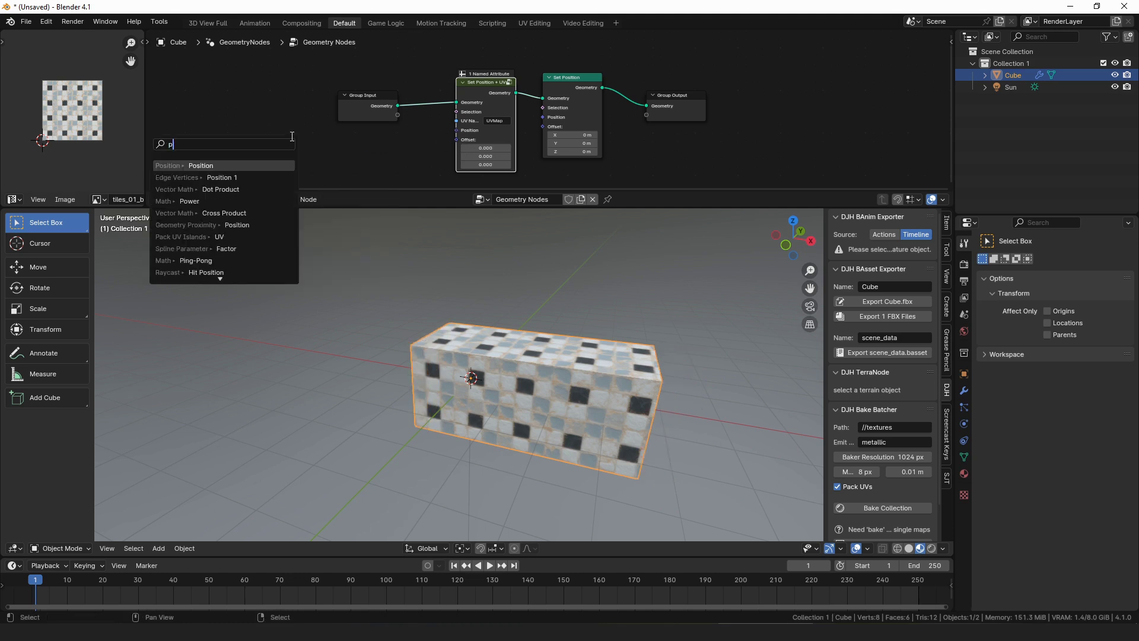
key(Return)
click(241, 115)
Insert a Vector Math Scale node between the Position node and the Position input of Set Position + UVs
key(shift+a)
text(scale)
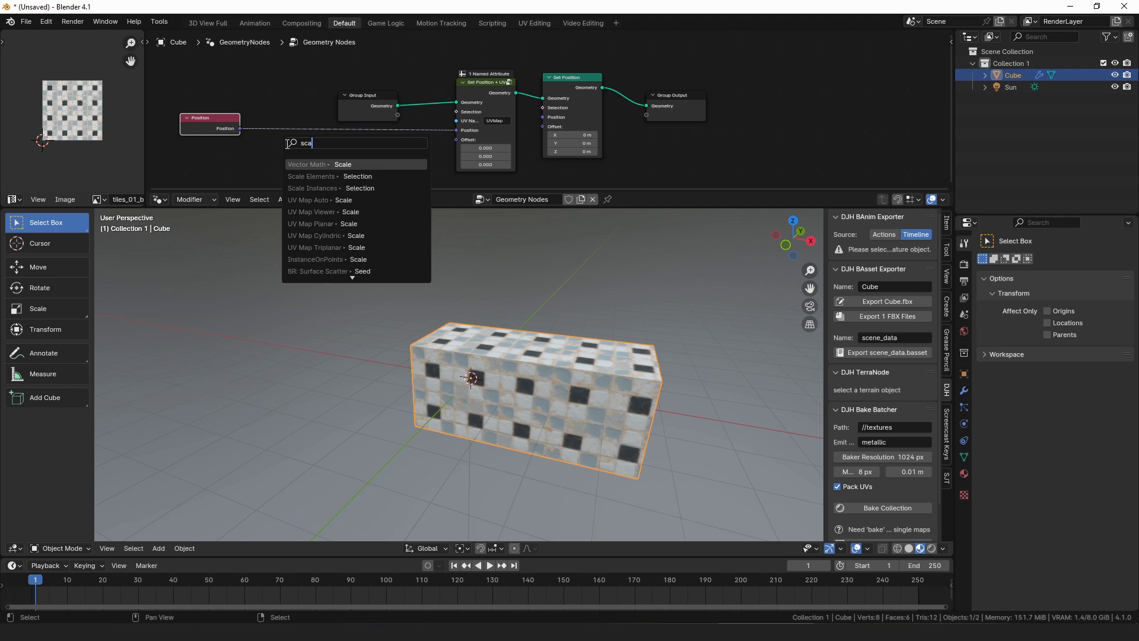
key(Return)
click(345, 134)
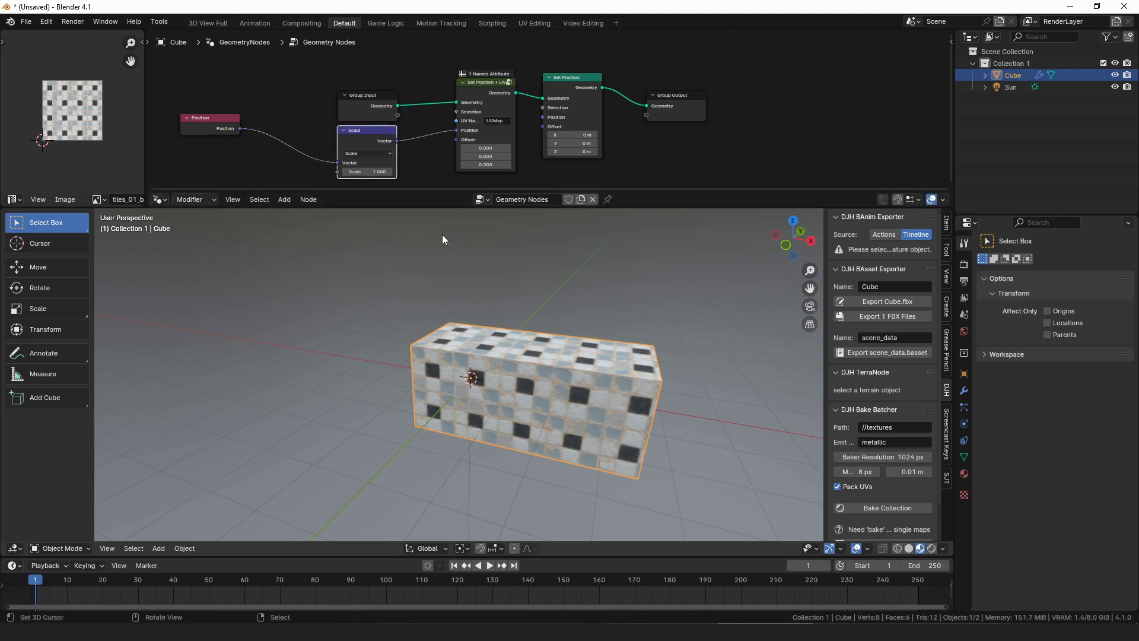
Try out the Scale node's factor, then delete the node while keeping Position linked to Set Position + UVs
mouse_move(374, 172)
mouse_down()
mouse_move(427, 171)
mouse_move(356, 171)
mouse_up()
right_click(369, 171)
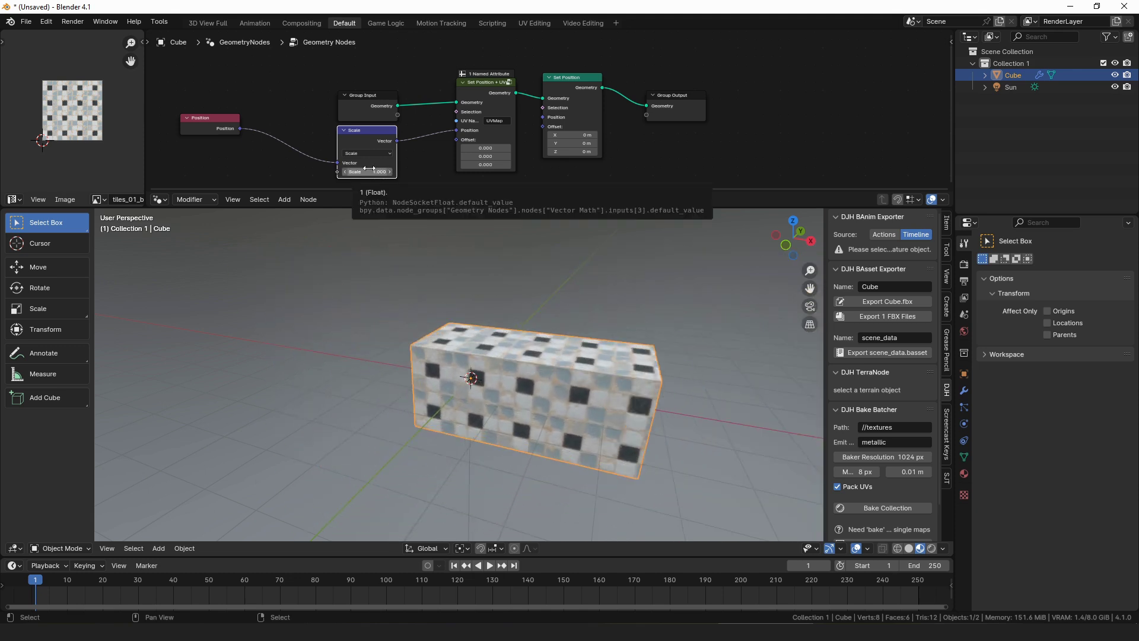
key(ctrl+x)
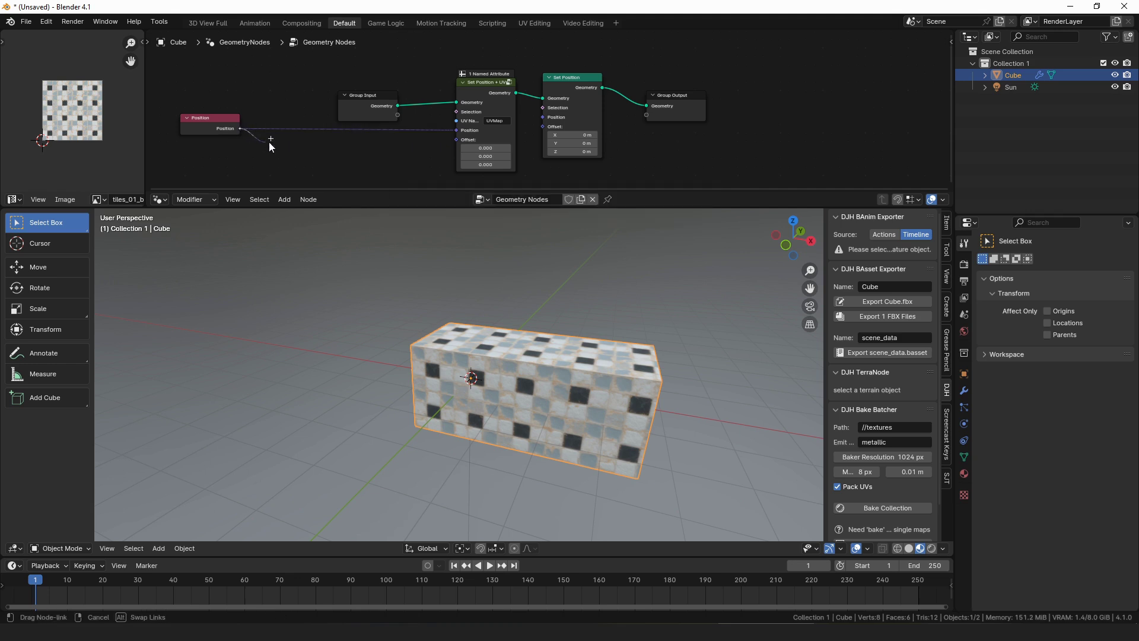
Insert an Axis Angle Vector Rotate node between Position and the Position input of Set Position + UVs
key(shift+a)
text(s)
drag(397, 141, 446, 130)
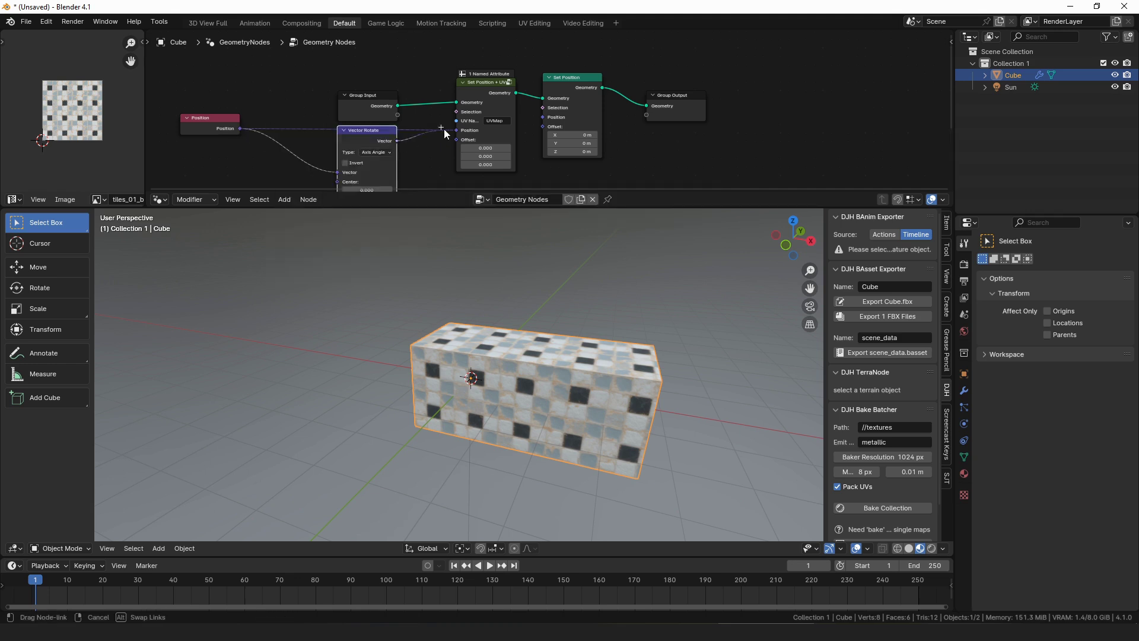
middle_drag(446, 129, 454, 39)
scroll(365, 155, up, 1)
Set the Vector Rotate angle to 37° and view the textured box from several sides
drag(370, 161, 403, 161)
right_click(375, 160)
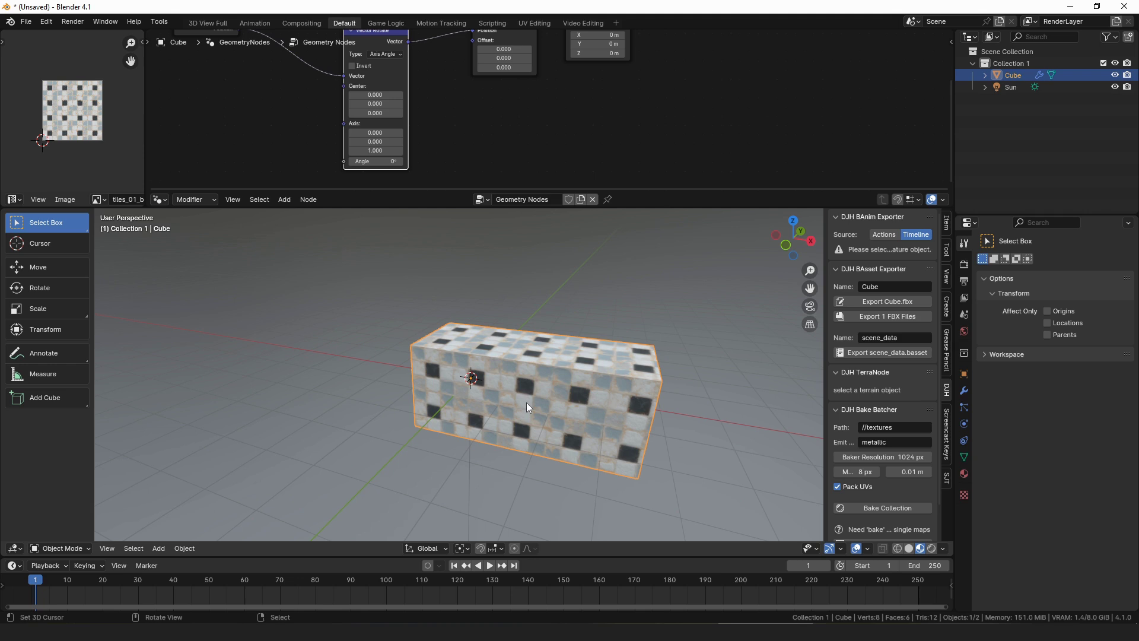
middle_drag(493, 325, 514, 402)
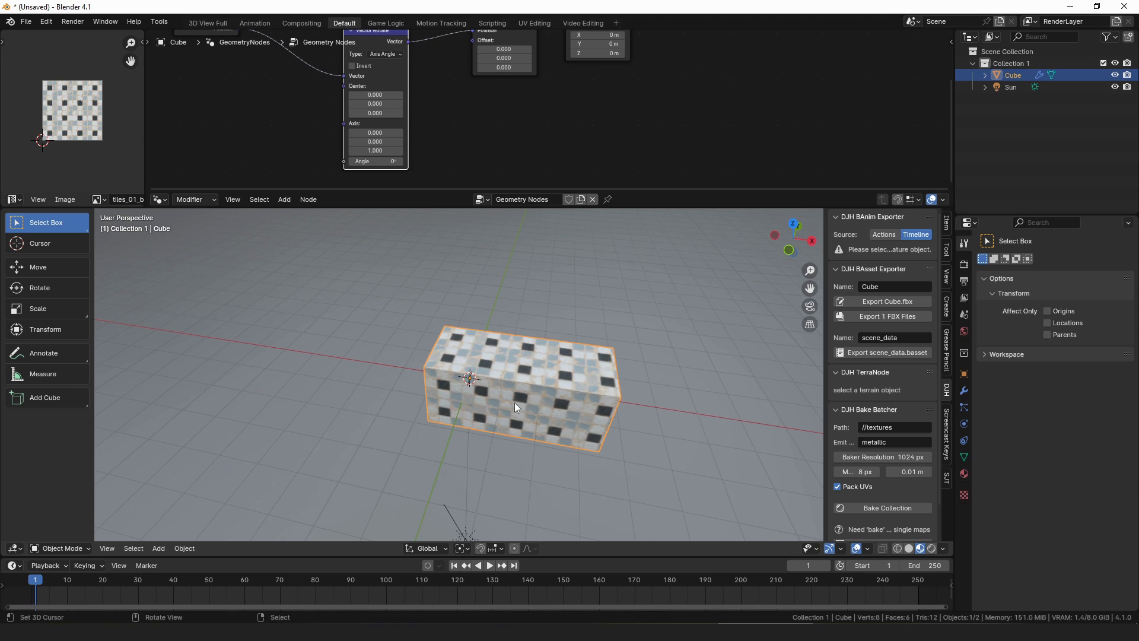
drag(369, 161, 404, 161)
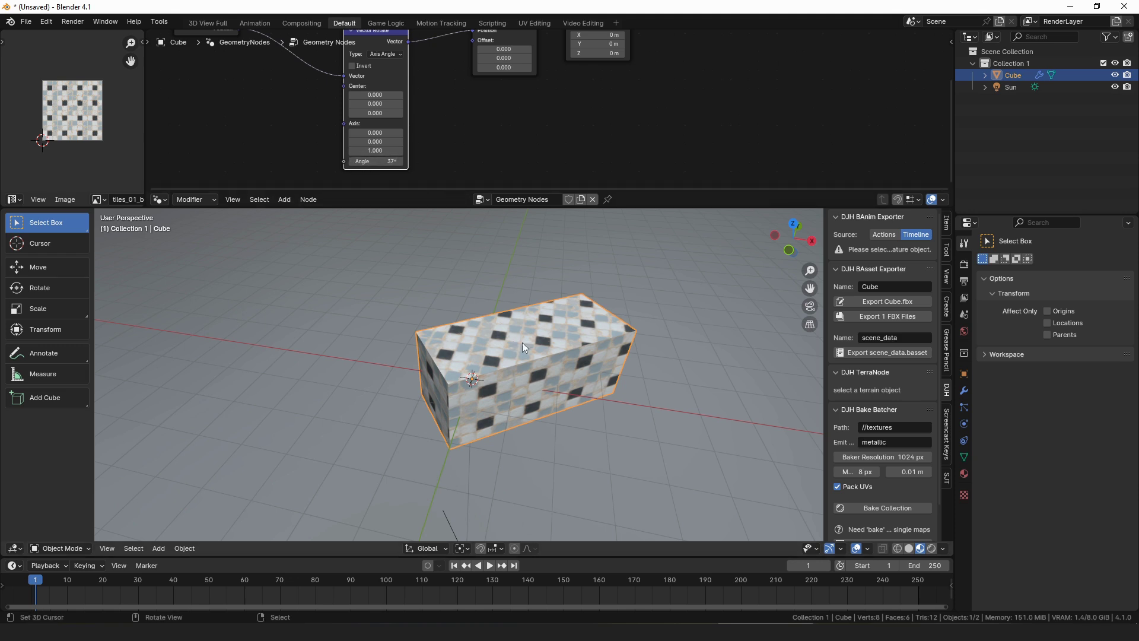
middle_drag(522, 342, 448, 380)
scroll(419, 390, up, 3)
scroll(767, 390, down, 1)
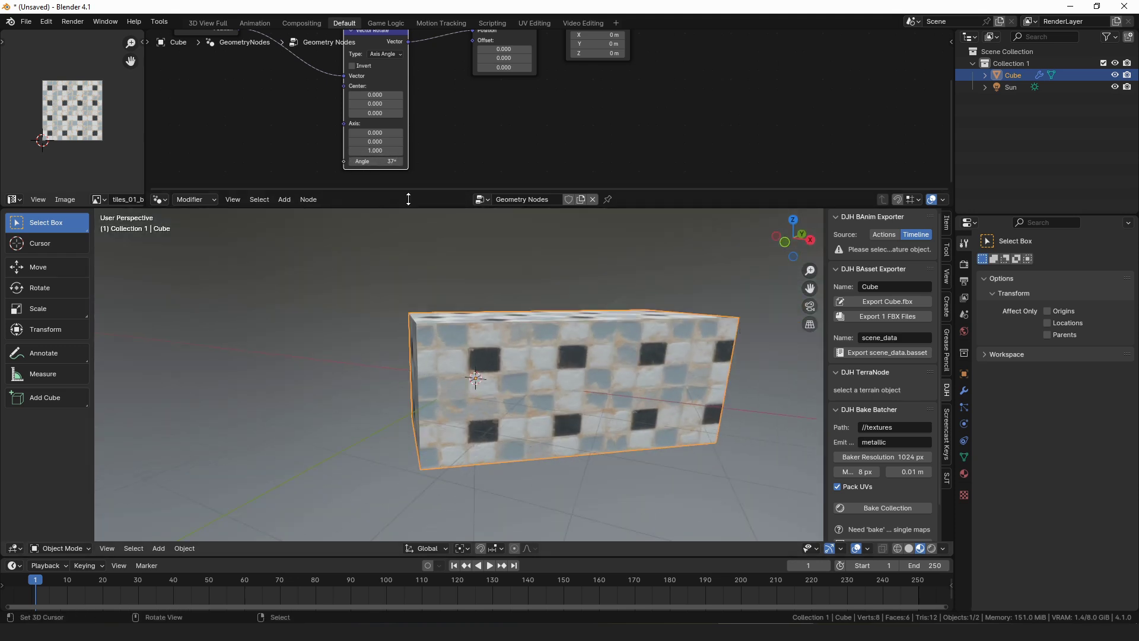
Set the Vector Rotate angle to 90°, inspect the side textures, and reset the angle to 0°
click(381, 163)
text(90)
key(Return)
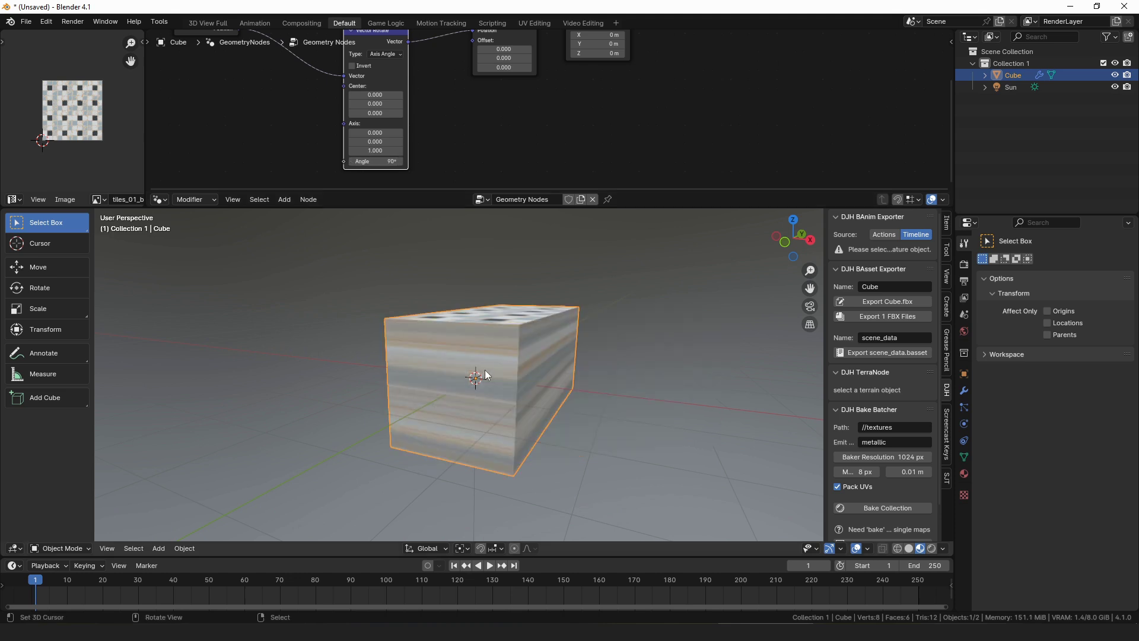
middle_drag(485, 369, 488, 310)
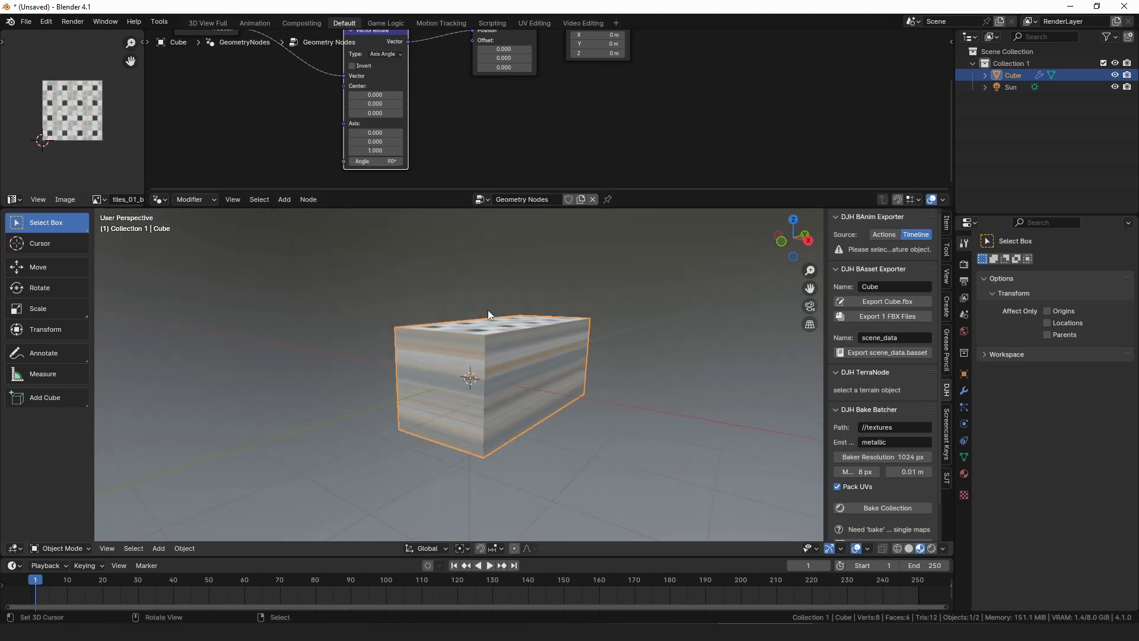
double_click(379, 162)
text(0)
key(Return)
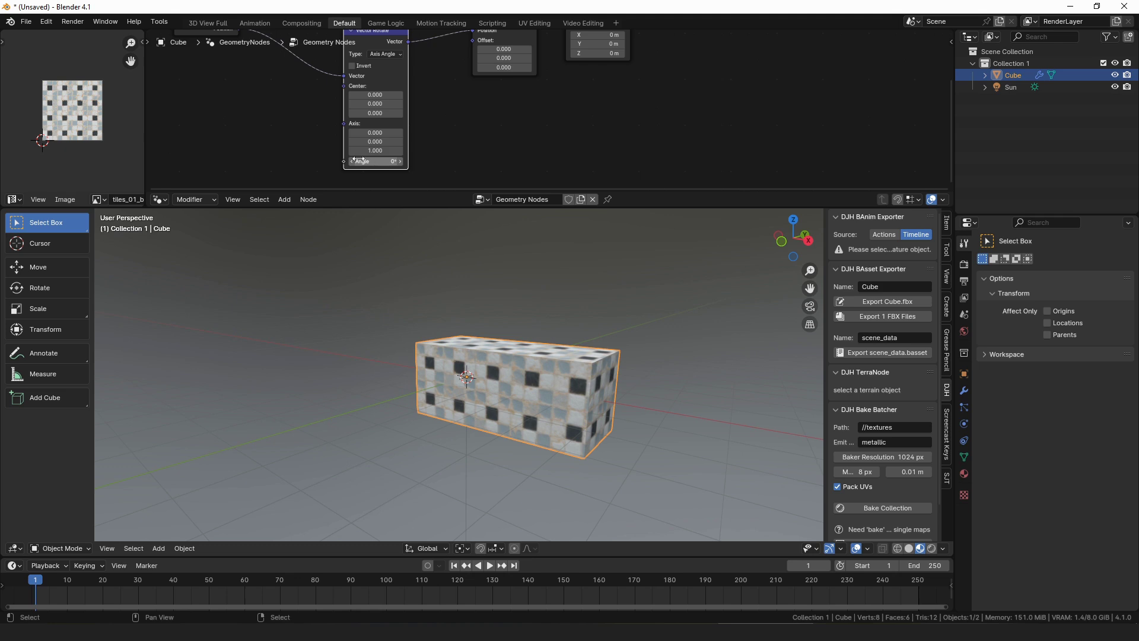
Try rotating the whole mesh about the global Z axis in Edit Mode, cancel the rotation, and return to Object Mode
key(ctrl+Tab)
click(688, 345)
key(a)
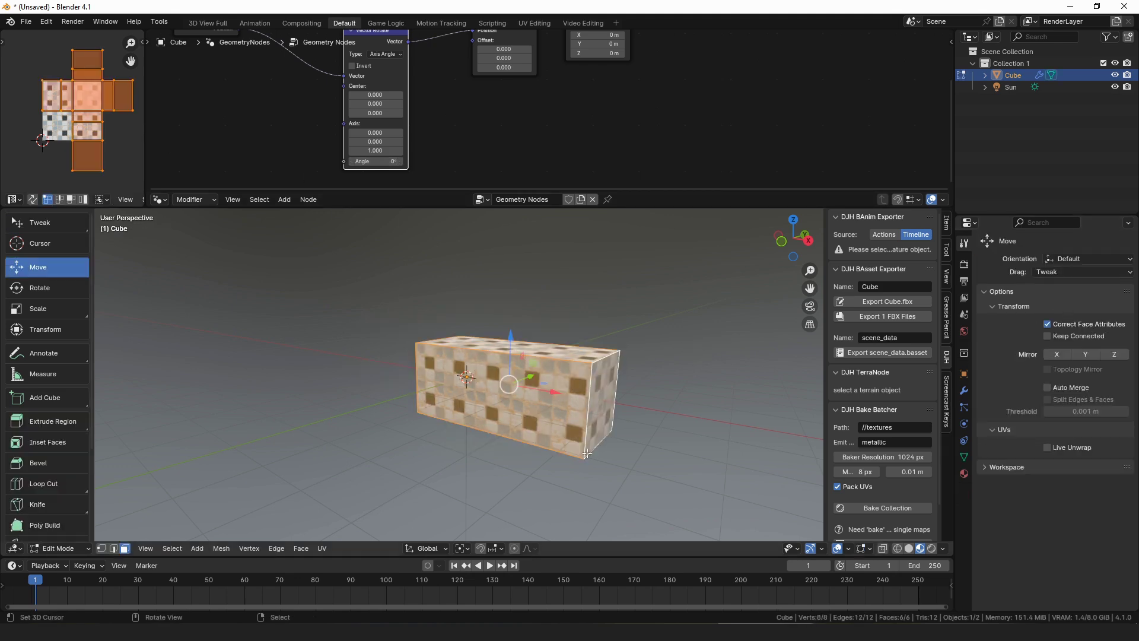
key(r)
key(z)
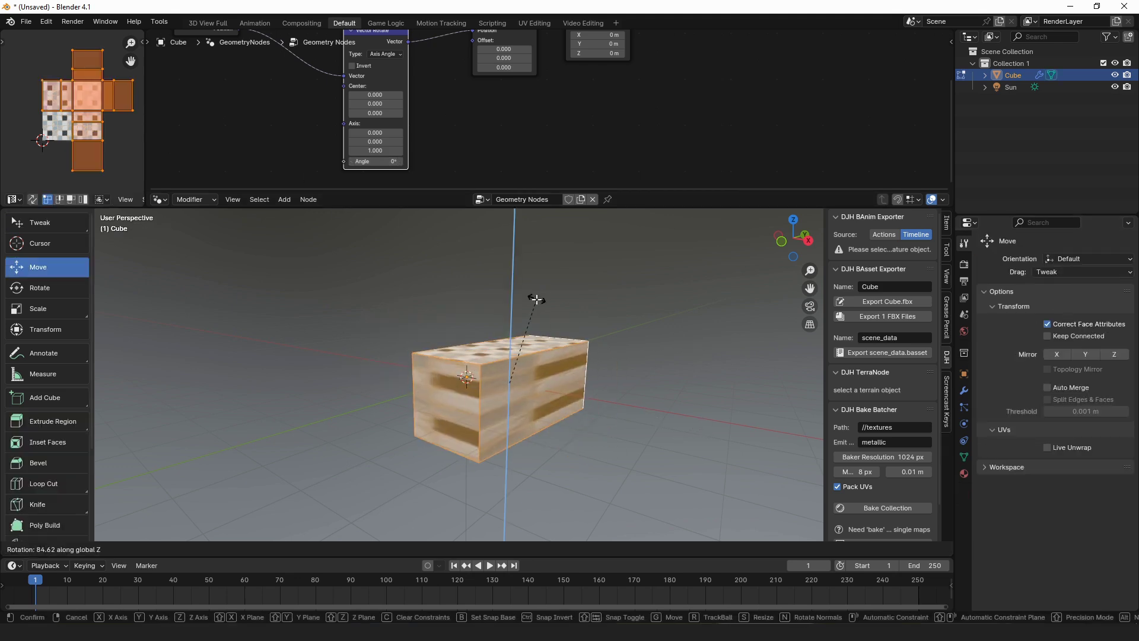
right_click(536, 299)
middle_drag(609, 349, 648, 382)
key(ctrl+Tab)
click(479, 360)
middle_drag(563, 377, 600, 386)
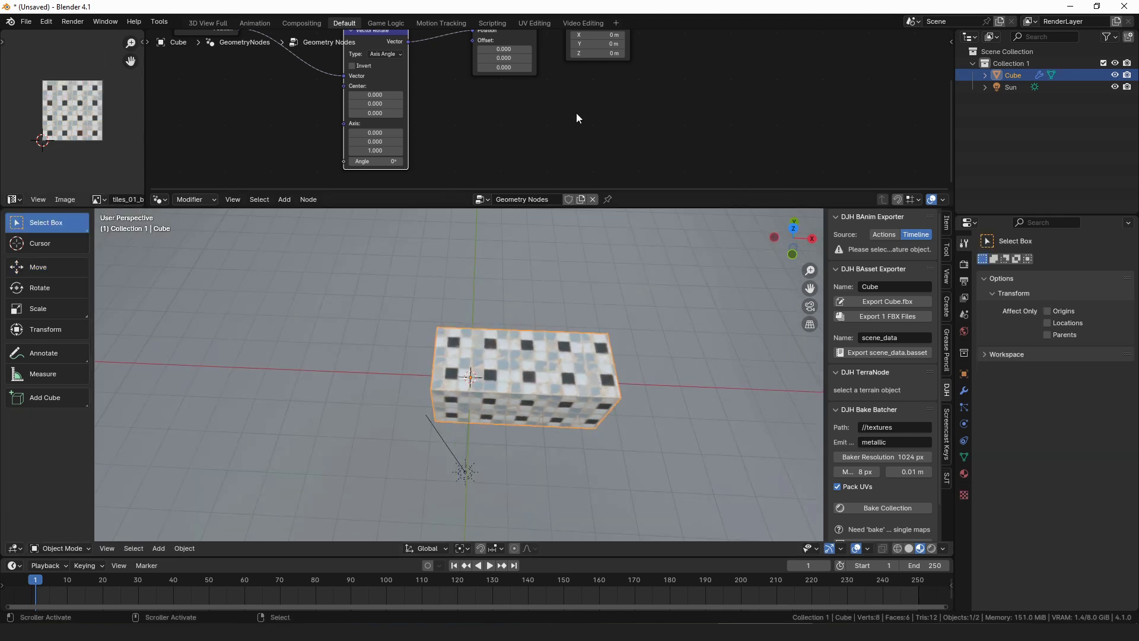
middle_drag(572, 92, 554, 175)
drag(486, 69, 486, 72)
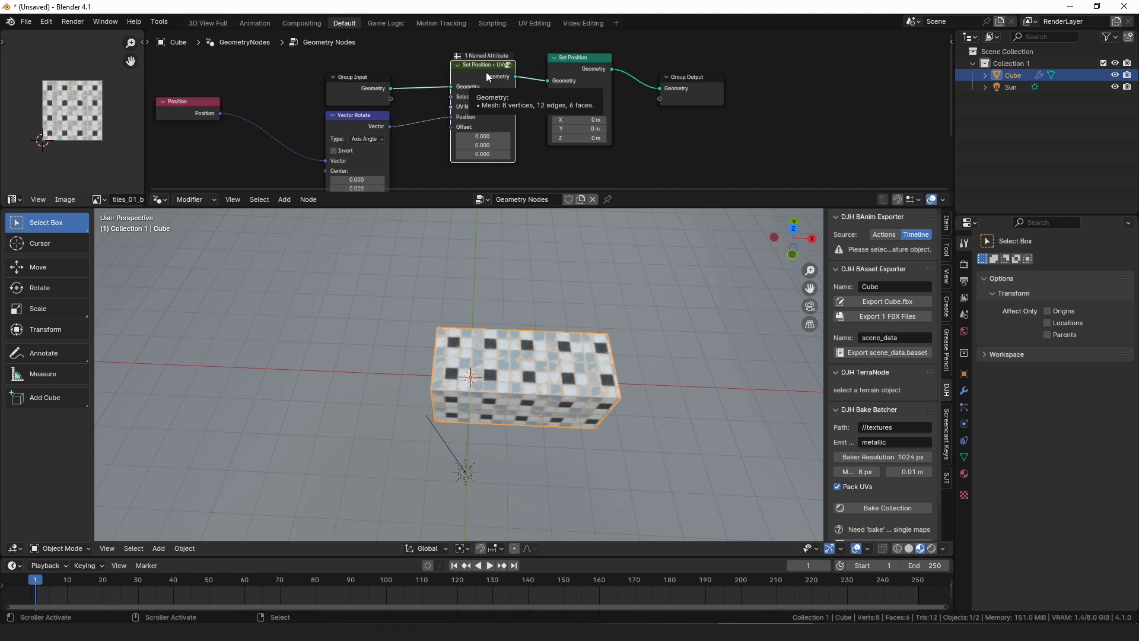
middle_drag(689, 130, 602, 91)
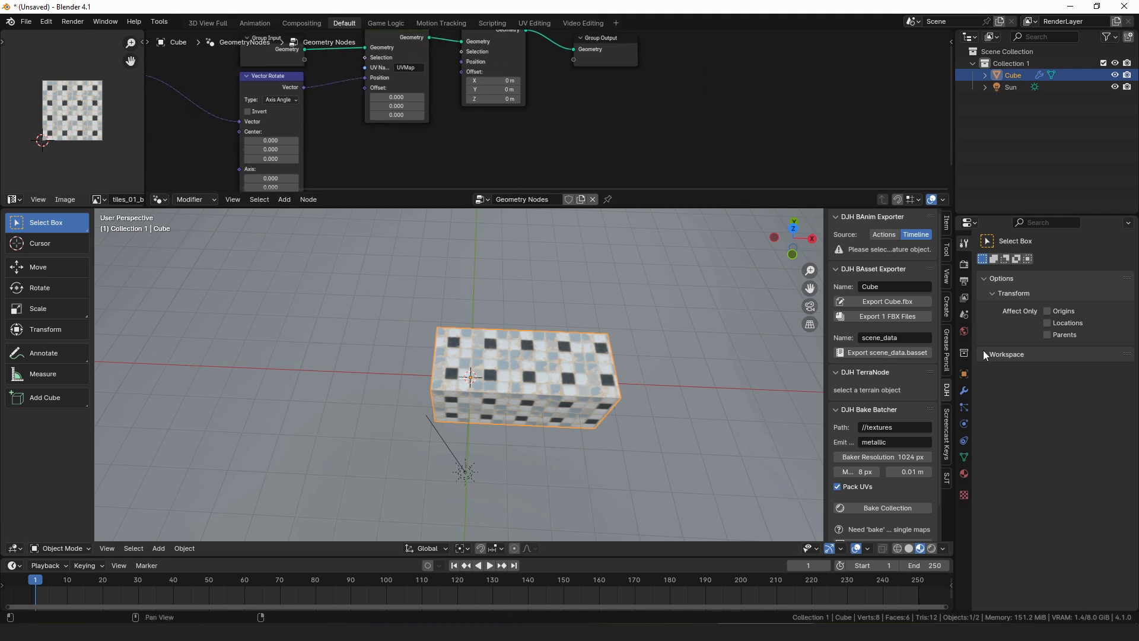
Add a Build Walls modifier to the tiled cube and inspect the walls from another angle
click(964, 390)
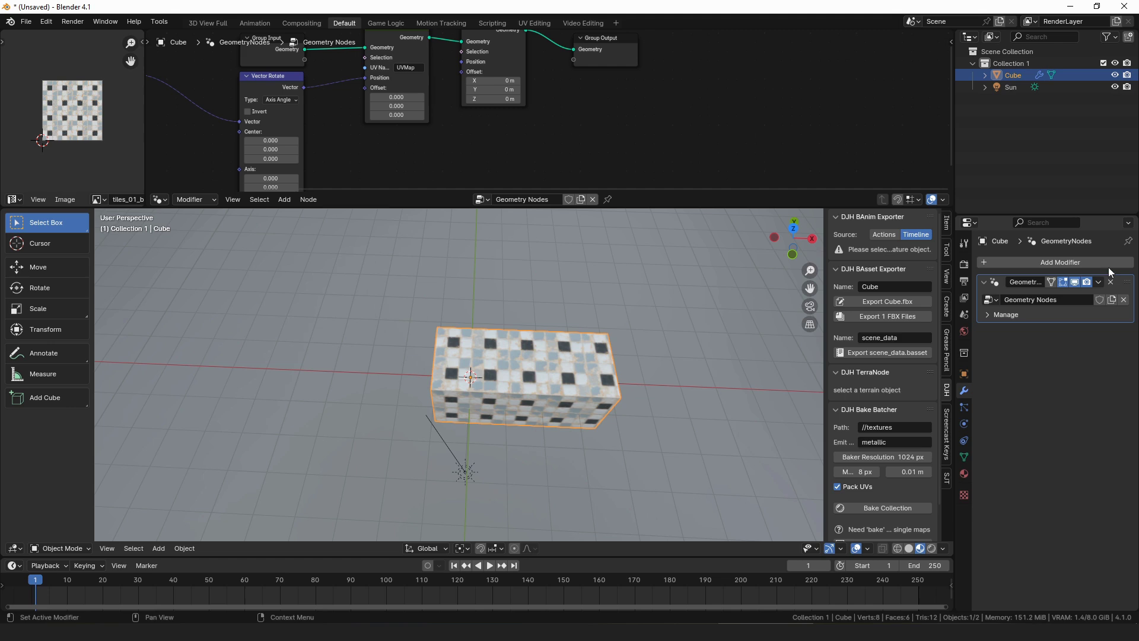
click(1108, 267)
click(1051, 266)
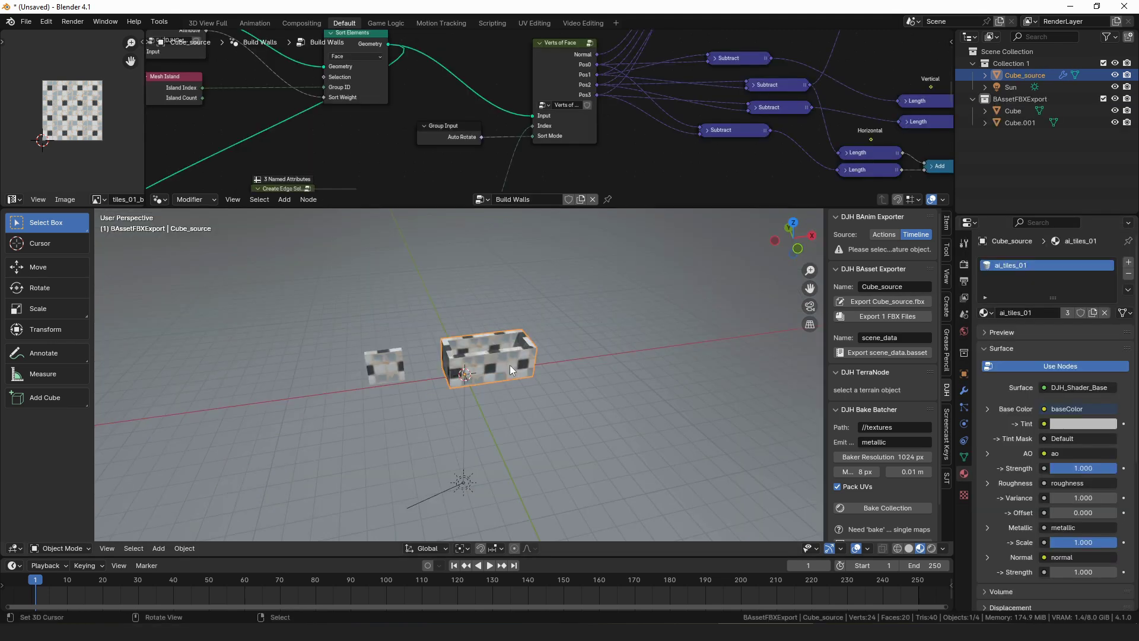
middle_drag(510, 365, 461, 373)
scroll(458, 367, up, 4)
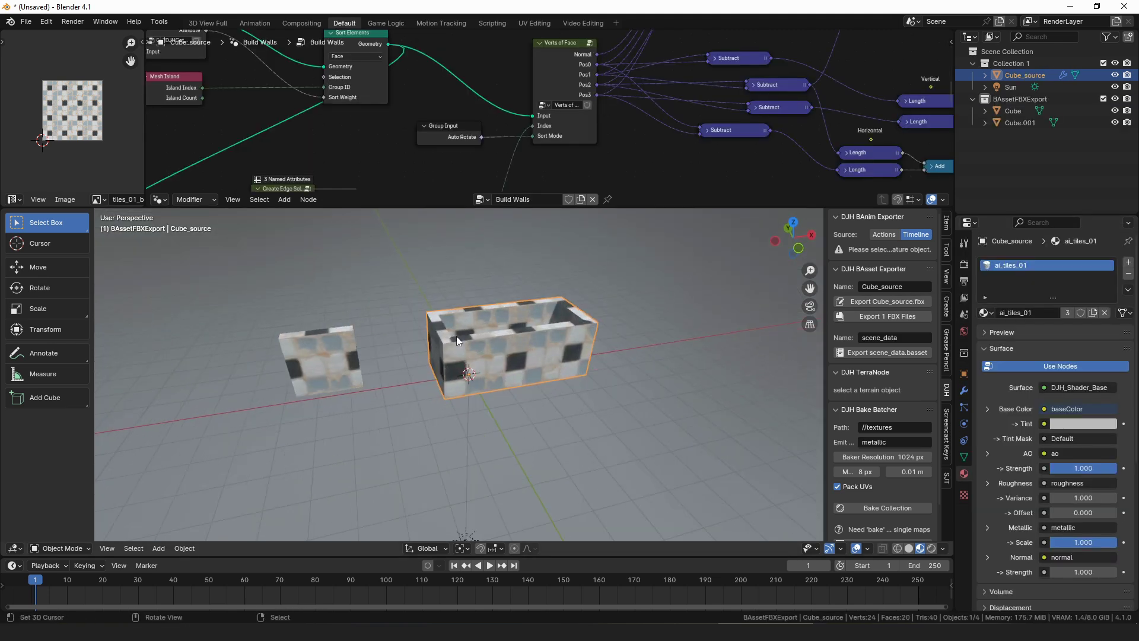
middle_drag(528, 353, 496, 344)
Leave the box's mesh editing, select the separate wall template panel and open its mesh in Edit Mode
key(Tab)
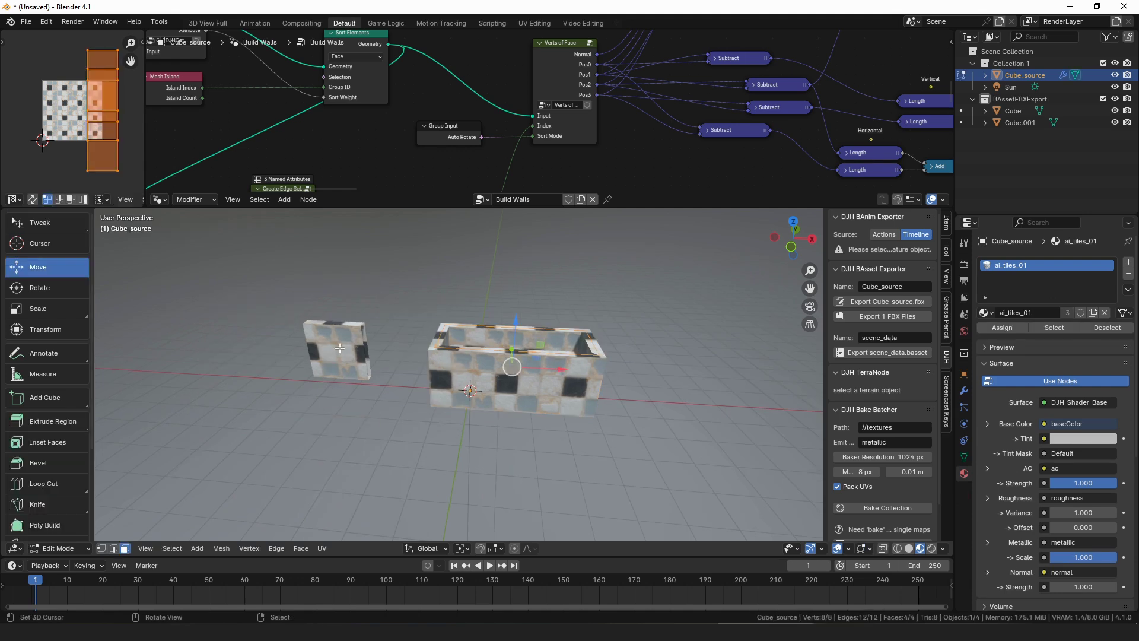
right_click(342, 352)
key(ctrl+Tab)
click(274, 351)
right_click(311, 347)
key(Tab)
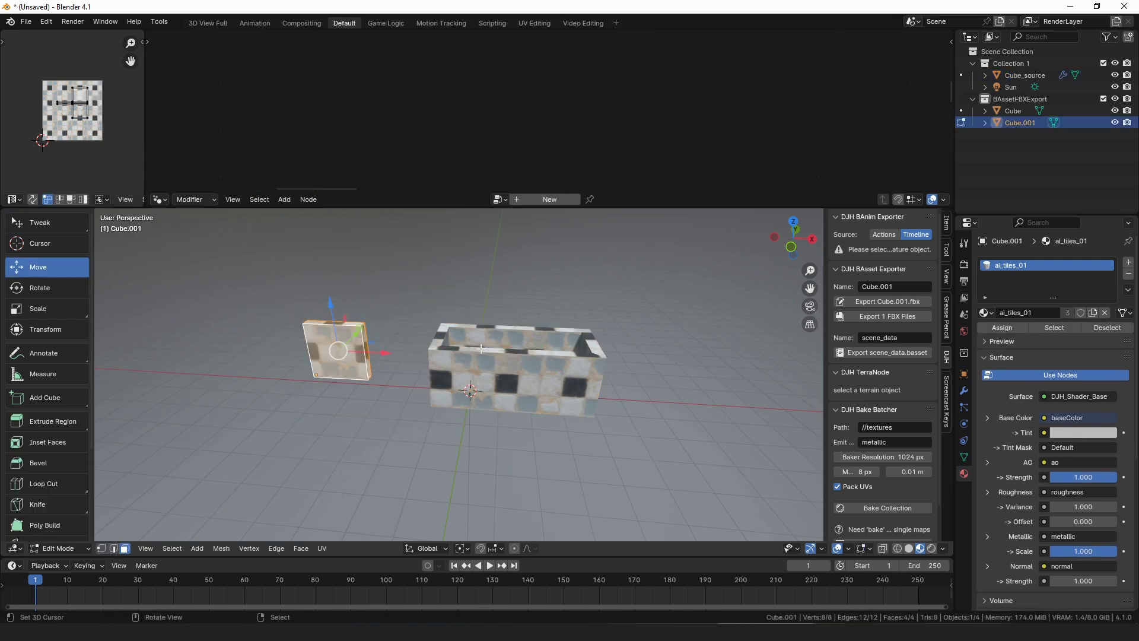
Sketch annotation axes over the wall template's UV layout and rotate all its UVs by about -24°
shift+middle_drag(379, 349, 468, 355)
scroll(77, 109, up, 5)
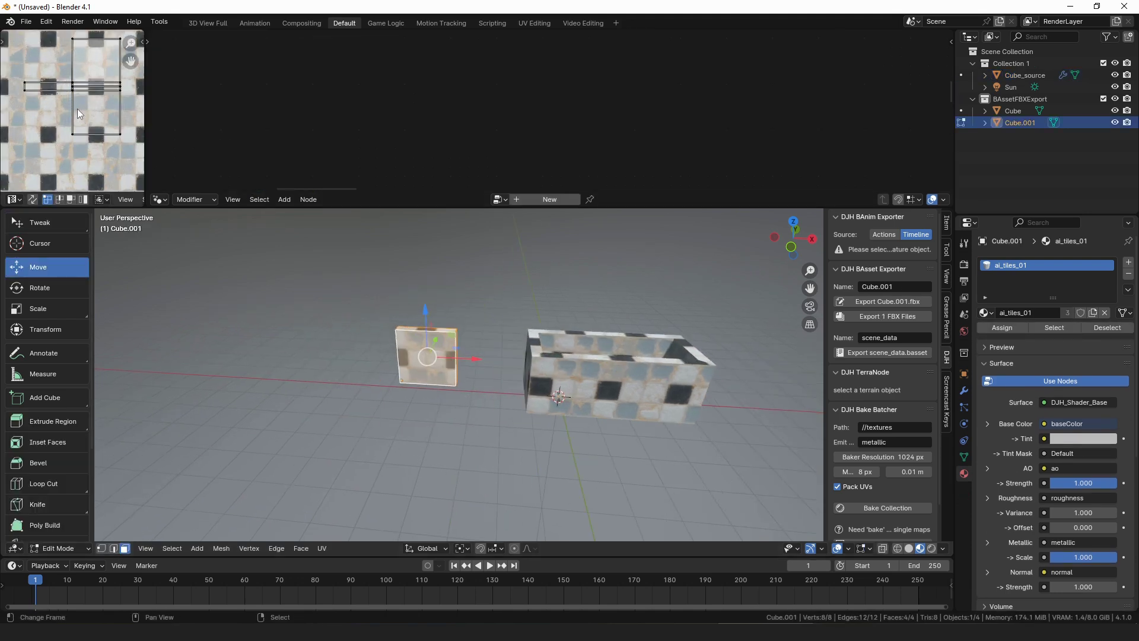
scroll(54, 115, down, 1)
mouse_move(43, 109)
mouse_down()
mouse_move(127, 110)
mouse_move(50, 65)
mouse_move(60, 89)
mouse_up()
drag(50, 65, 34, 86)
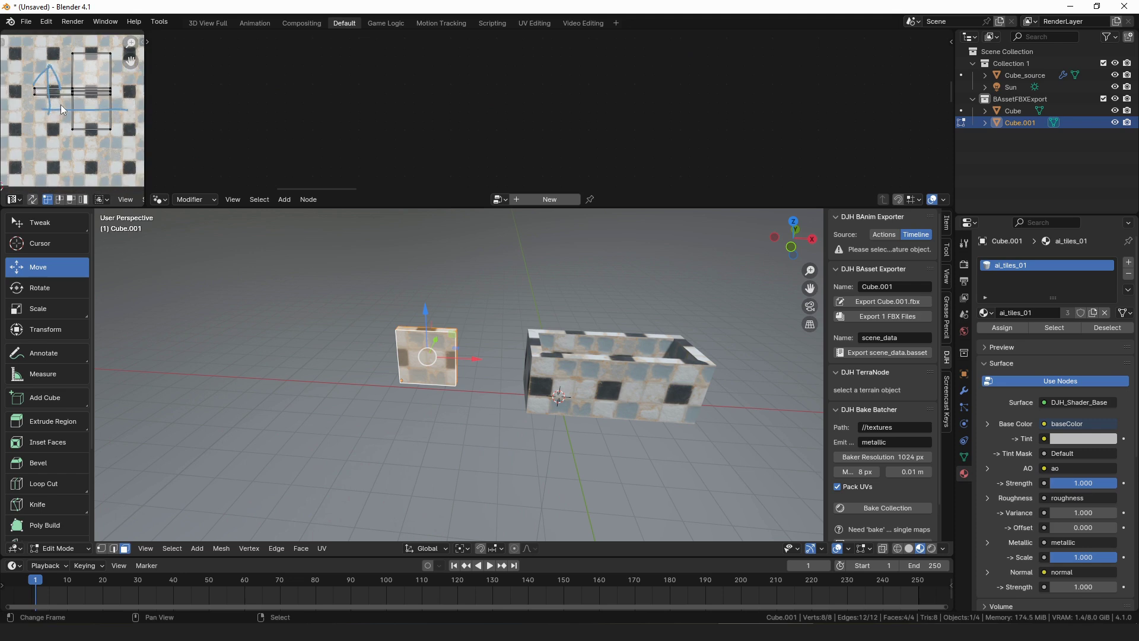
key(a)
key(r)
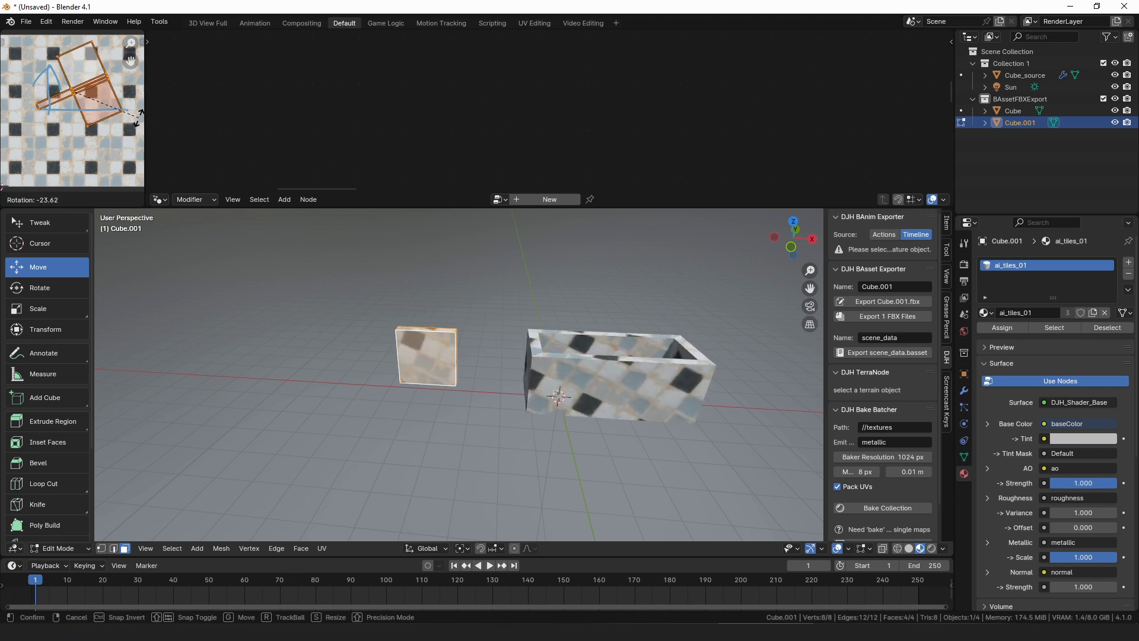
click(140, 114)
Return to Object Mode, select the walled box and show its modifiers
key(Tab)
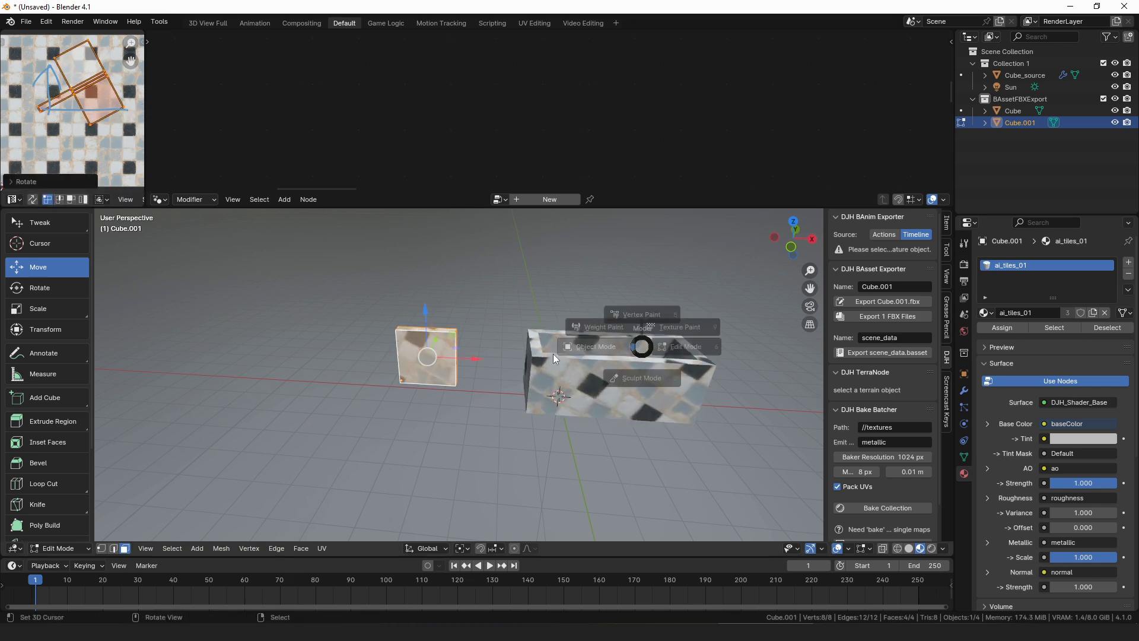
click(674, 389)
key(KP_Decimal)
click(964, 390)
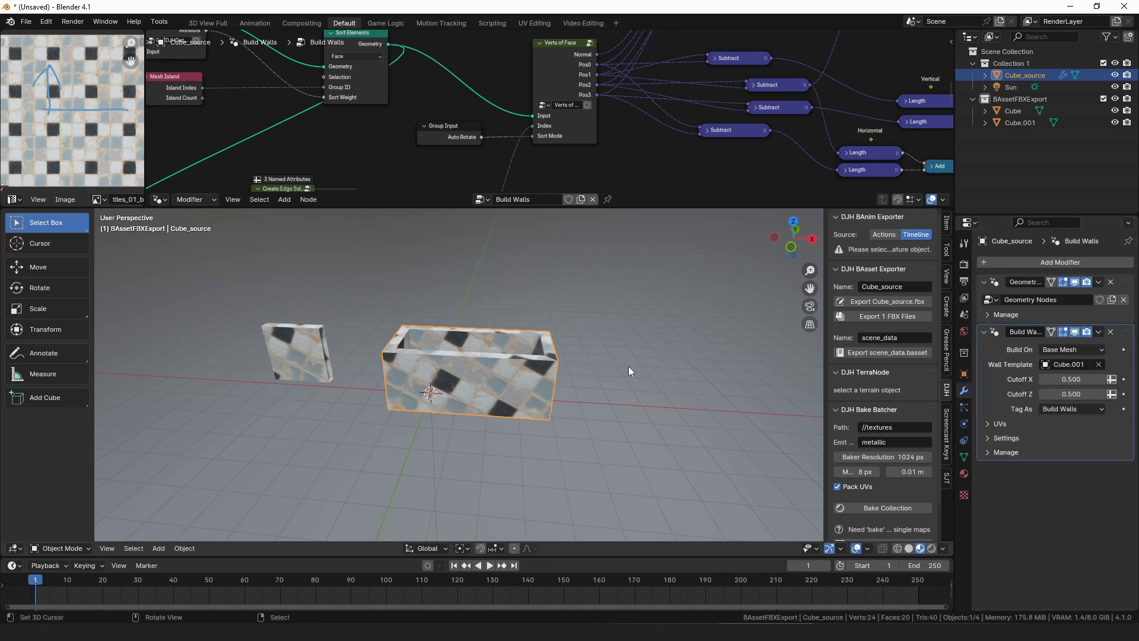
Stretch the walled box to several times its length by moving its end face along the X axis in Edit Mode
key(Tab)
middle_drag(628, 366, 570, 380)
right_click(535, 375)
drag(584, 387, 775, 405)
scroll(775, 405, down, 3)
drag(652, 406, 774, 411)
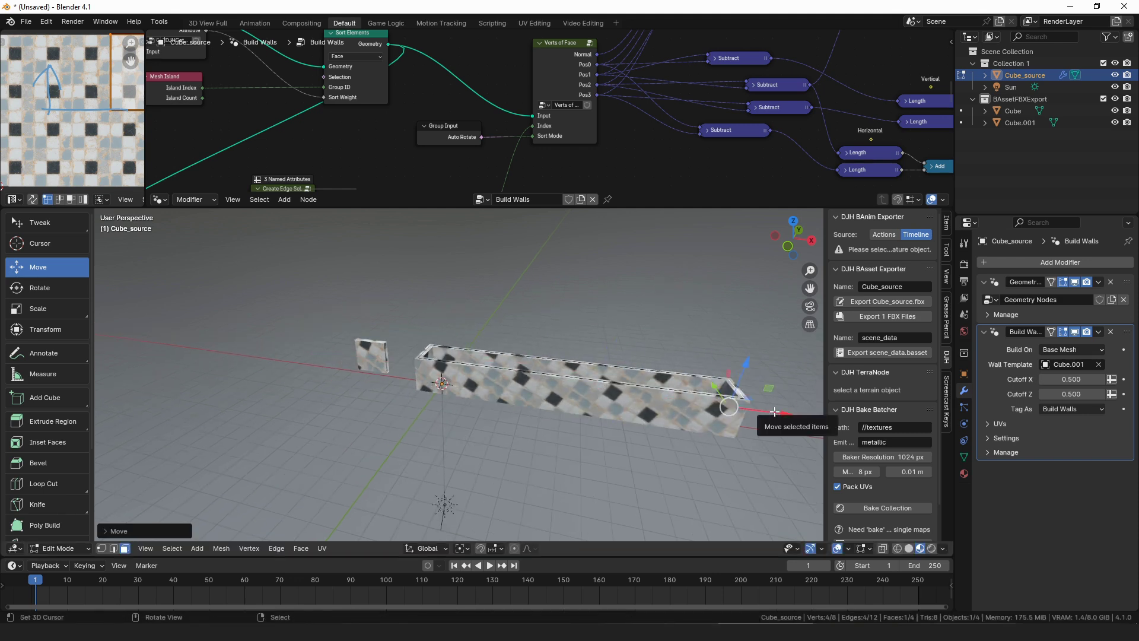
Remove the Build Walls modifier from the stretched box and delete the box in Object Mode
click(987, 424)
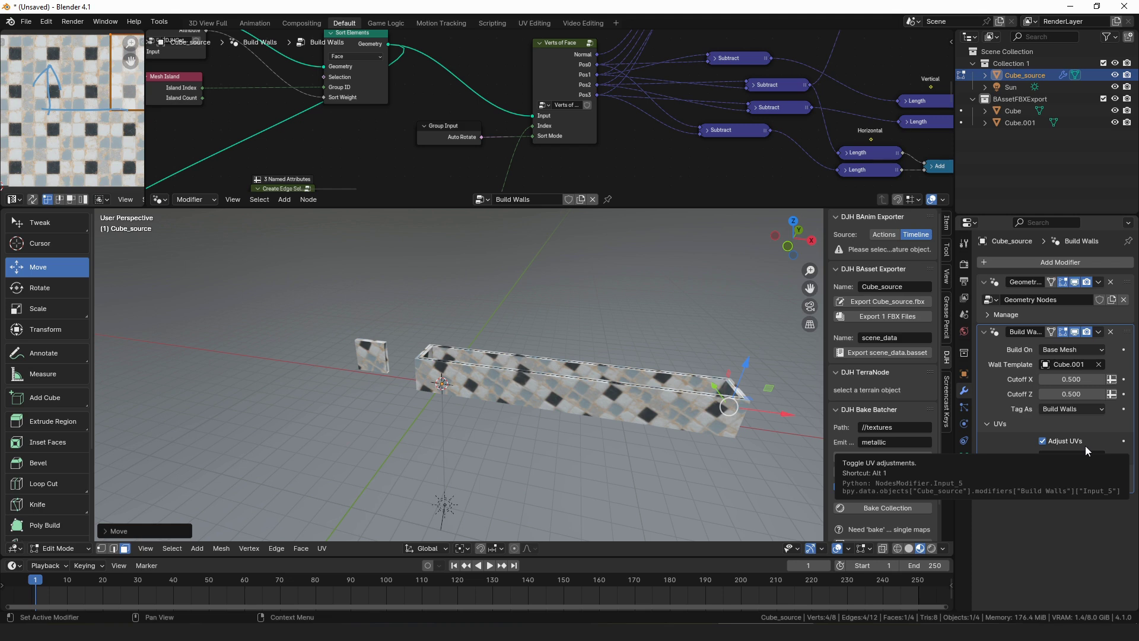
click(1110, 332)
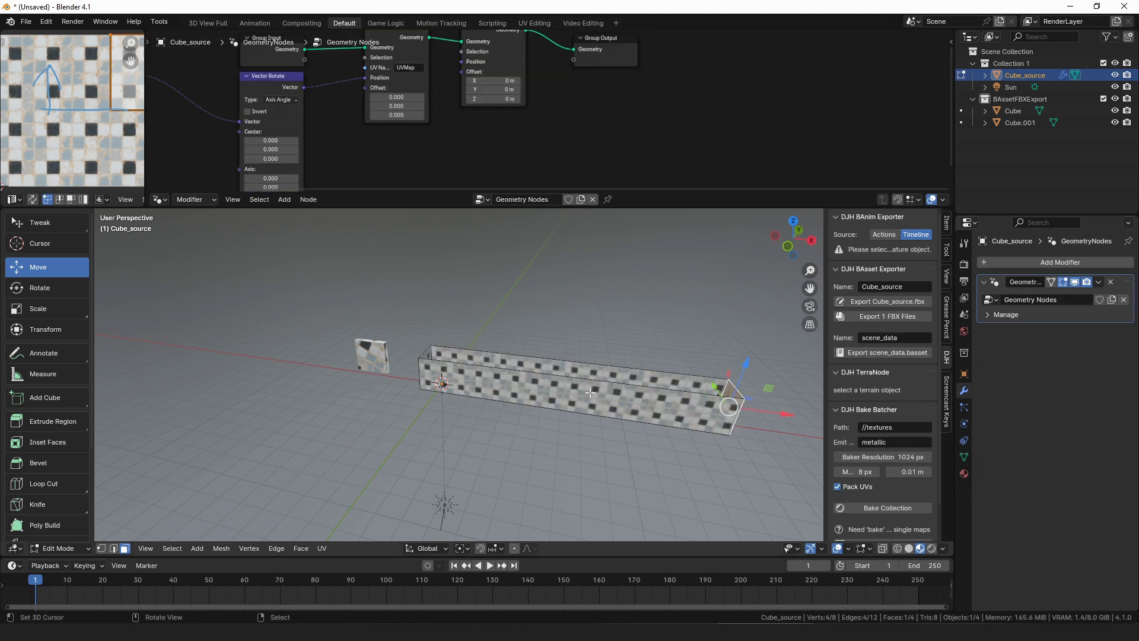
key(ctrl+Tab)
click(482, 388)
key(x)
click(482, 383)
Add a Deform Resize modifier to the remaining wall panel and enable Adjust UVs
right_click(372, 356)
click(1037, 262)
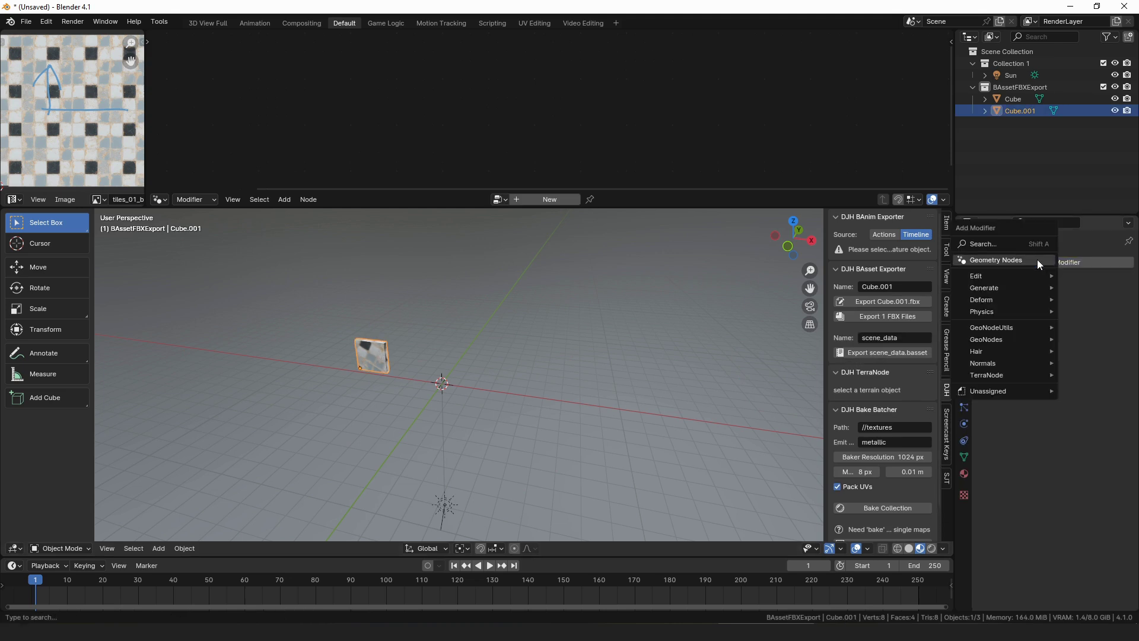
click(1037, 259)
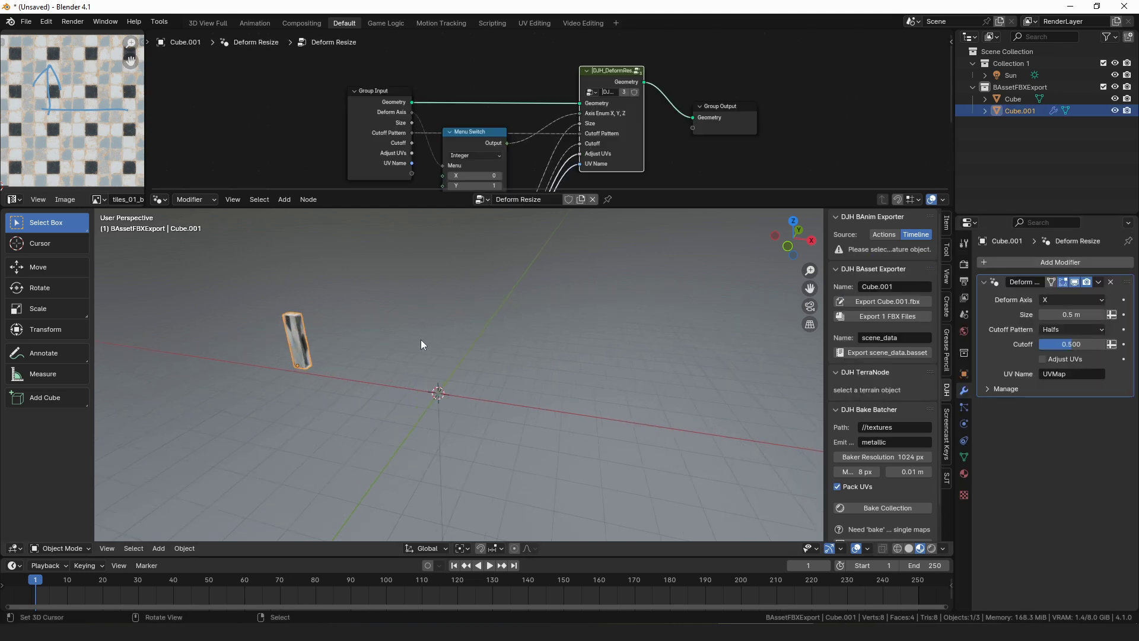
key(KP_Decimal)
click(1043, 359)
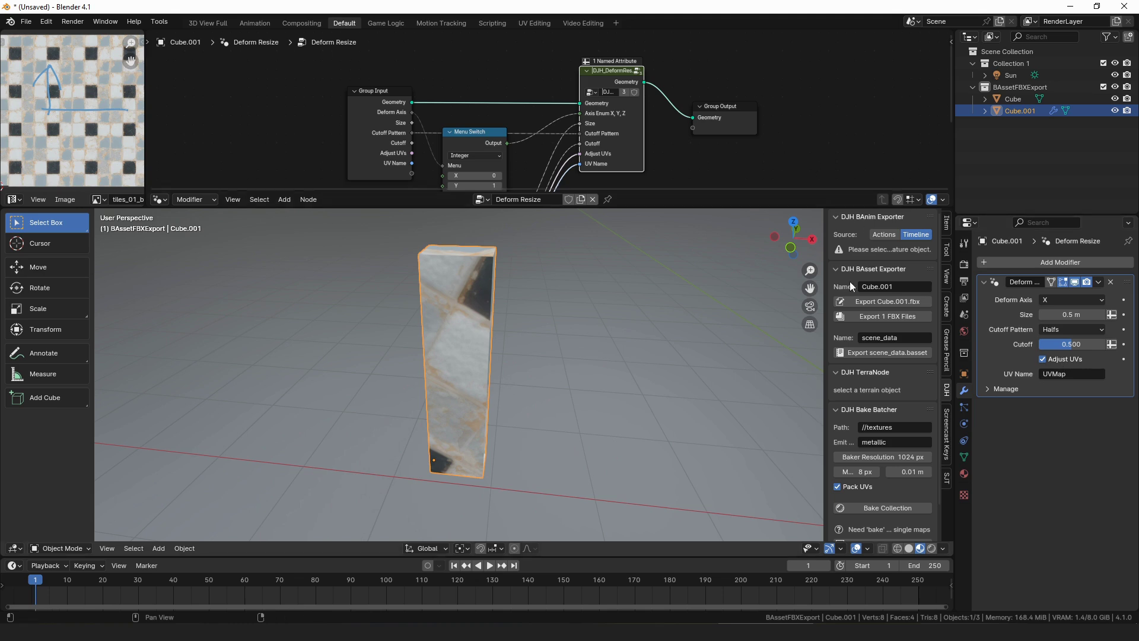
middle_drag(655, 318, 659, 310)
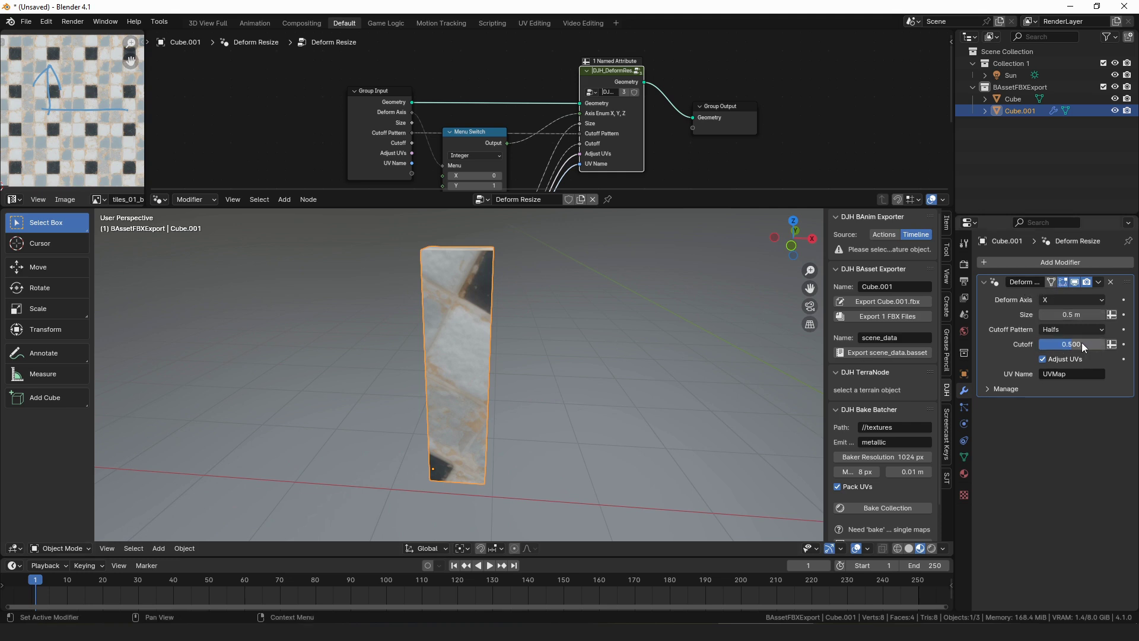
Set the Deform Resize size to 2.67 m and add two vertical loop cuts to the wall panel
drag(1071, 314, 1098, 315)
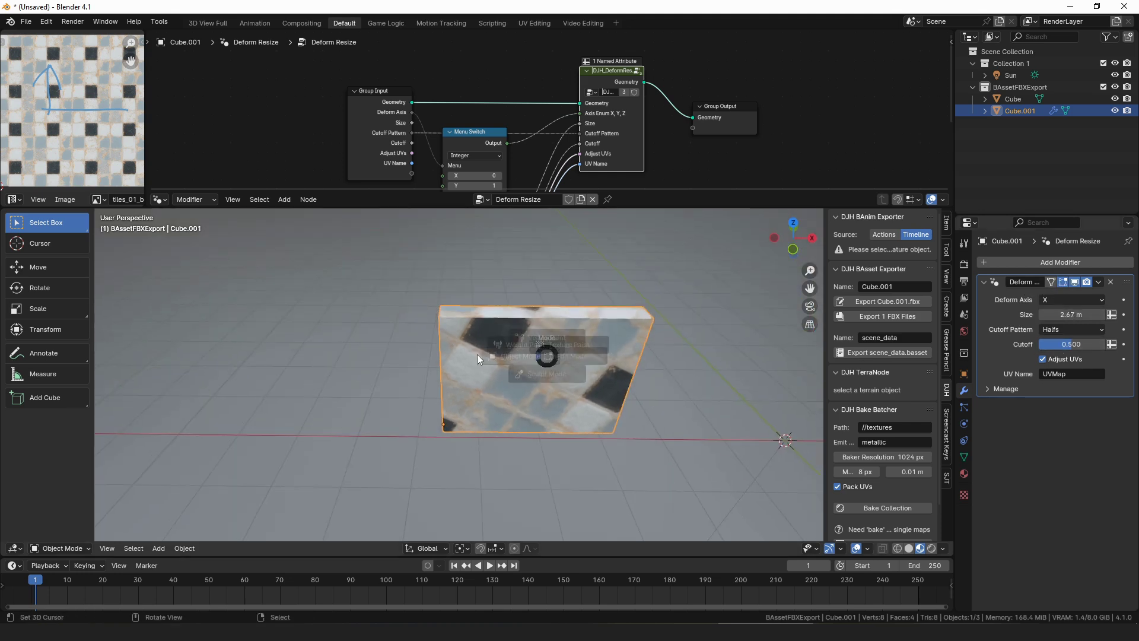
key(Tab)
key(ctrl+r)
scroll(527, 327, up, 1)
double_click(527, 327)
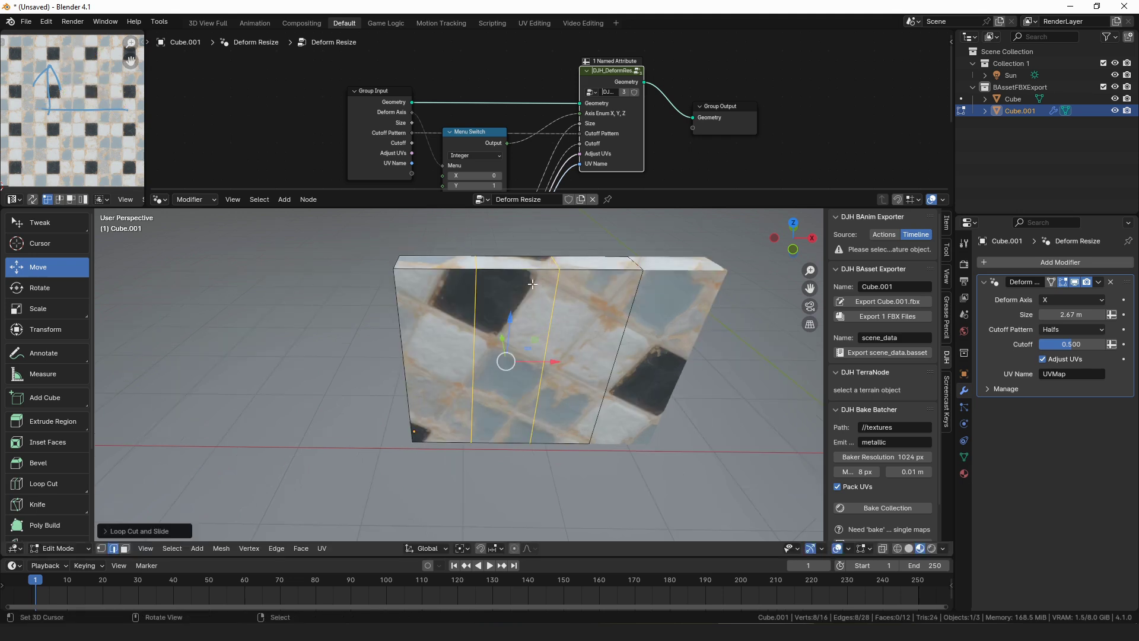
key(Tab)
Hide the Deform Resize modifier in the viewport and draw a vertical annotation line down the panel's middle
middle_drag(623, 325, 538, 357)
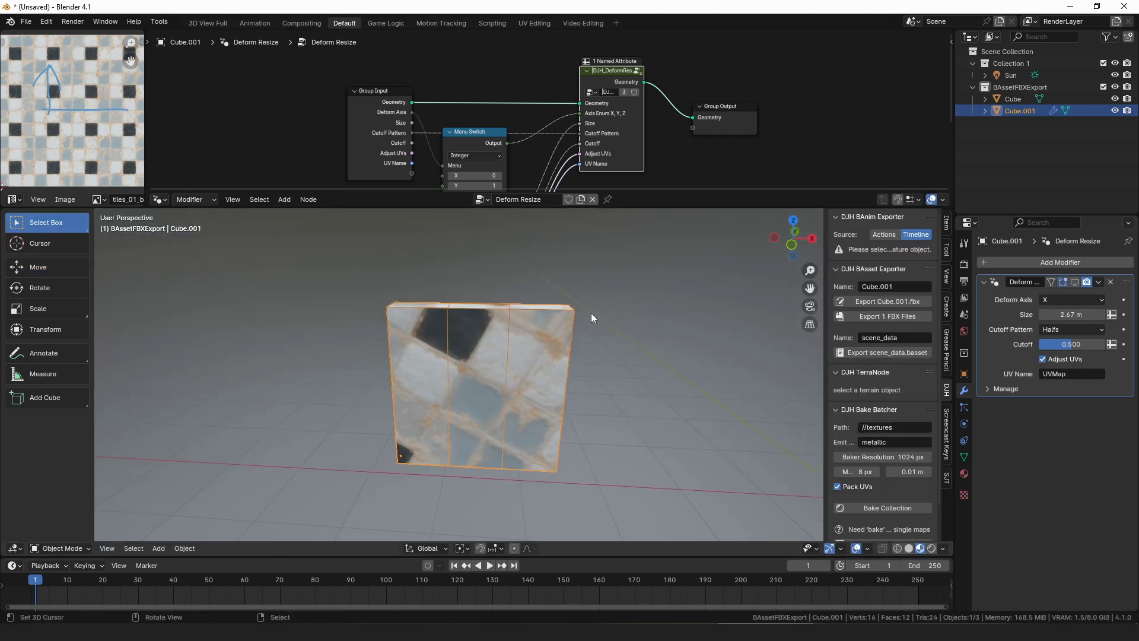
scroll(507, 341, up, 1)
scroll(507, 343, down, 1)
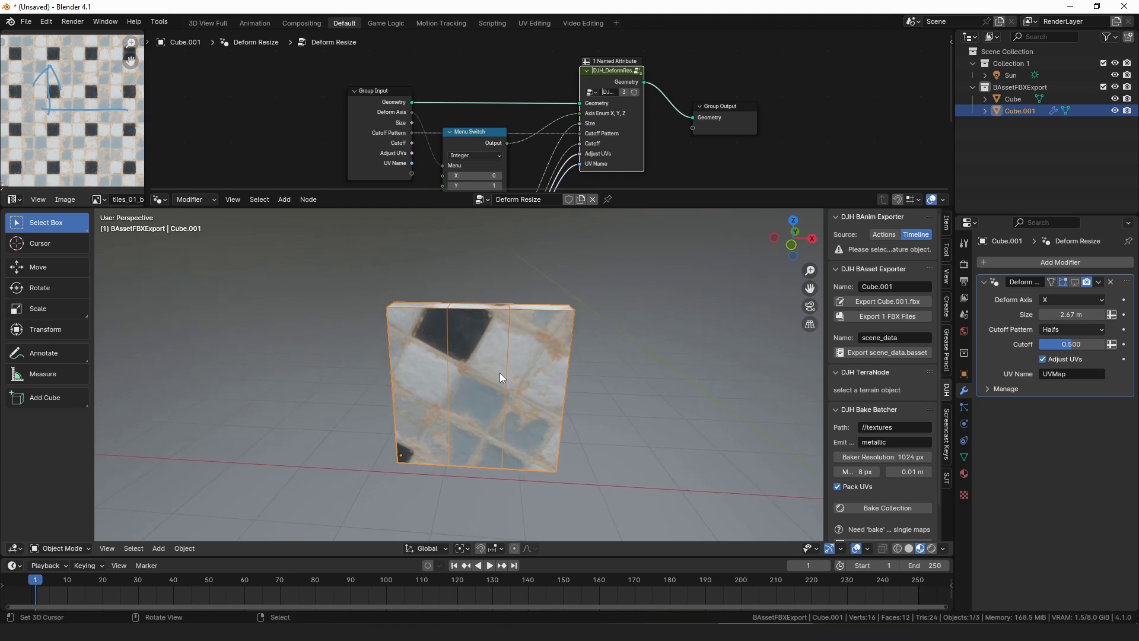
drag(482, 282, 479, 484)
Set the Deform Resize cutoff to 0.2 and mark the shifted cut line on the panel with annotation strokes
click(1074, 345)
text(0.2)
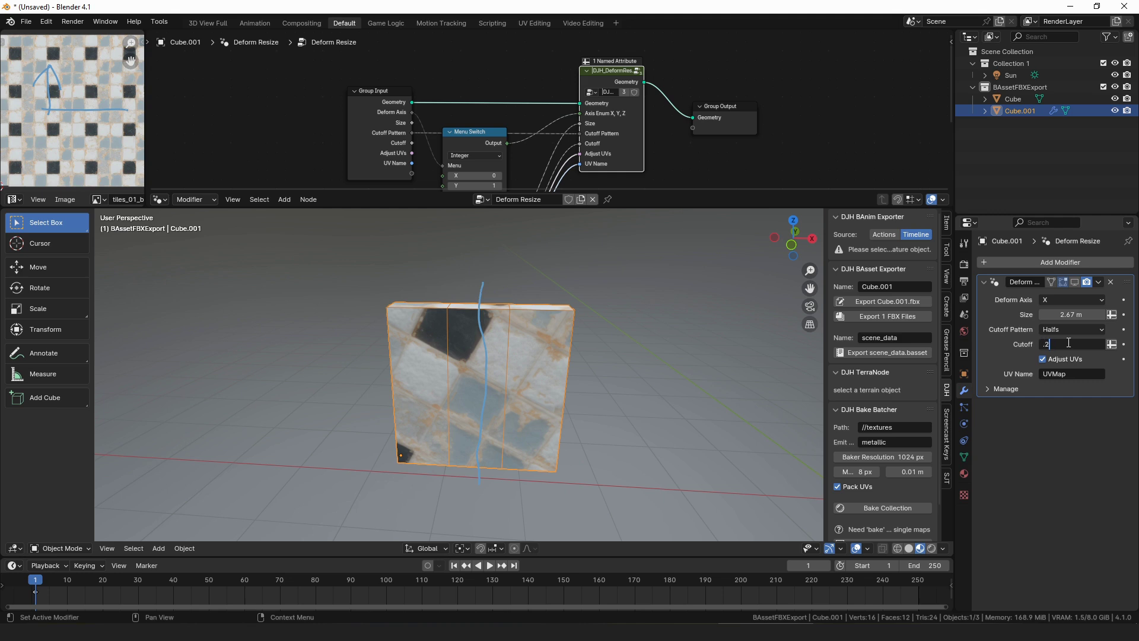
key(Return)
drag(424, 278, 428, 449)
mouse_move(674, 272)
mouse_down()
mouse_move(439, 350)
mouse_move(499, 365)
mouse_move(676, 349)
mouse_up()
Clear the annotations and show the Deform Resize modifier in the viewport again
right_click(604, 392)
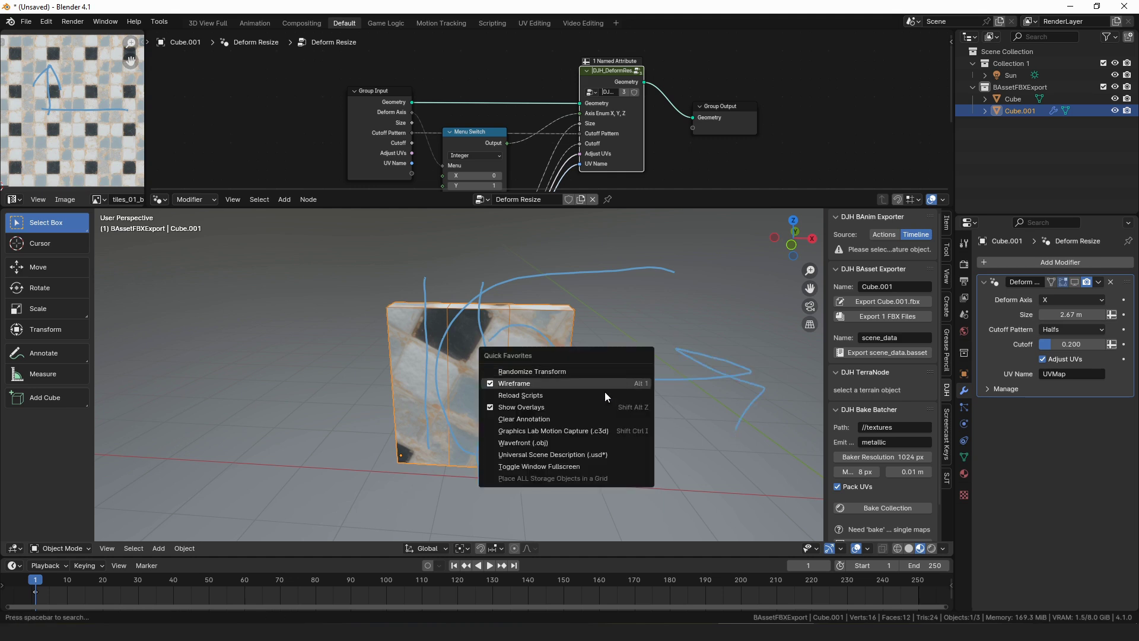
click(591, 418)
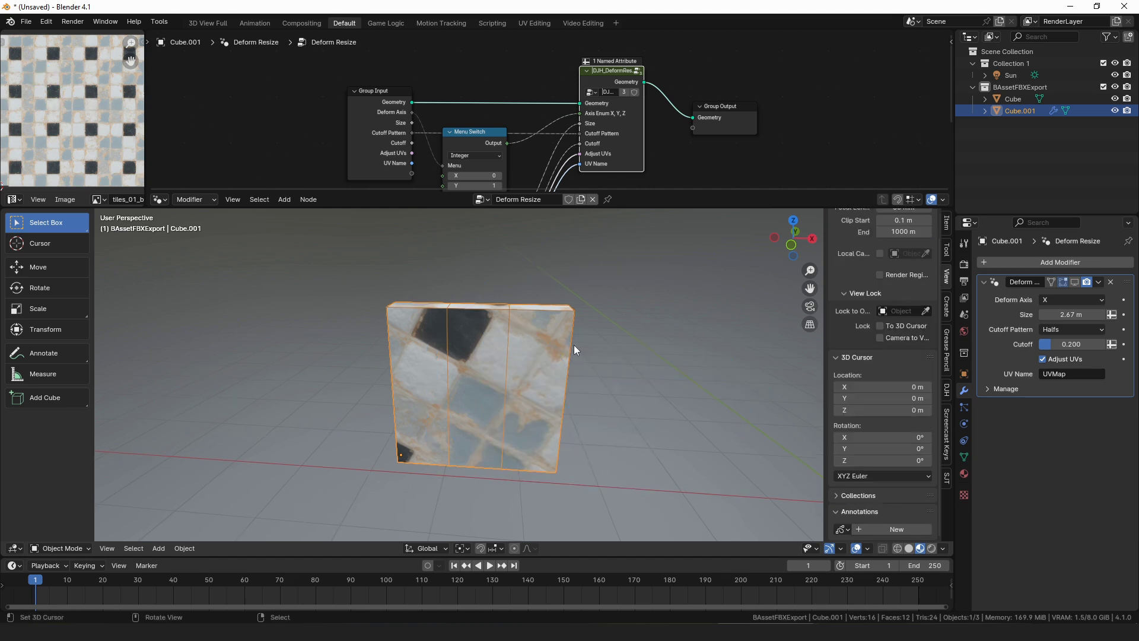
click(1075, 282)
shift+middle_drag(725, 327, 684, 326)
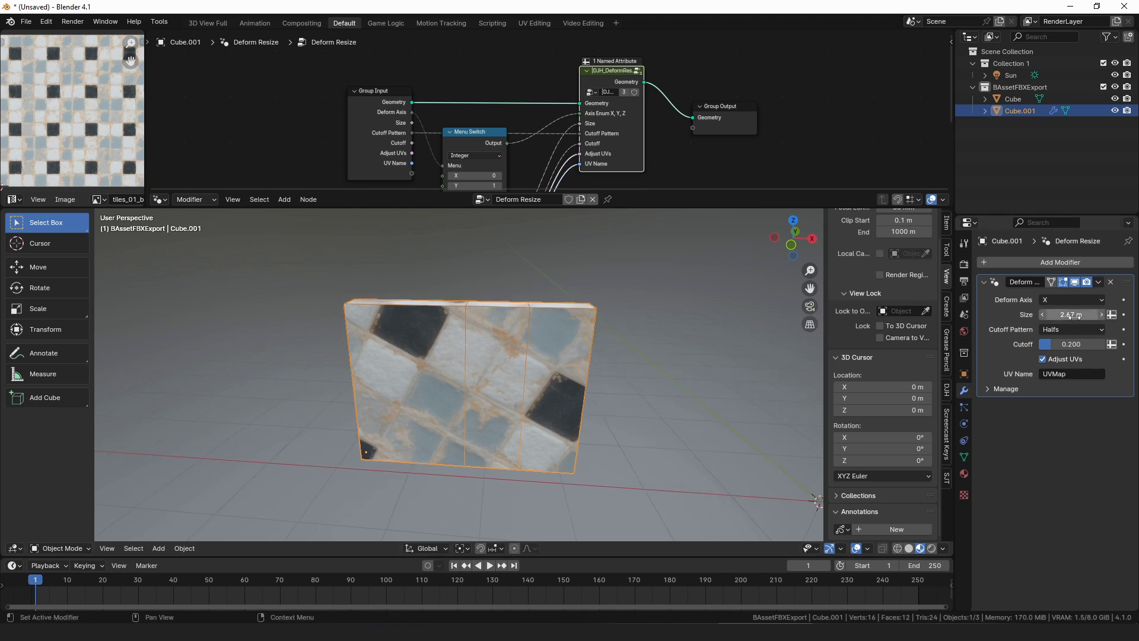
Set the Deform Resize size to 3.54 m, and slide the cutoff up to 0.893 and back to 0.5
drag(1071, 315, 1097, 316)
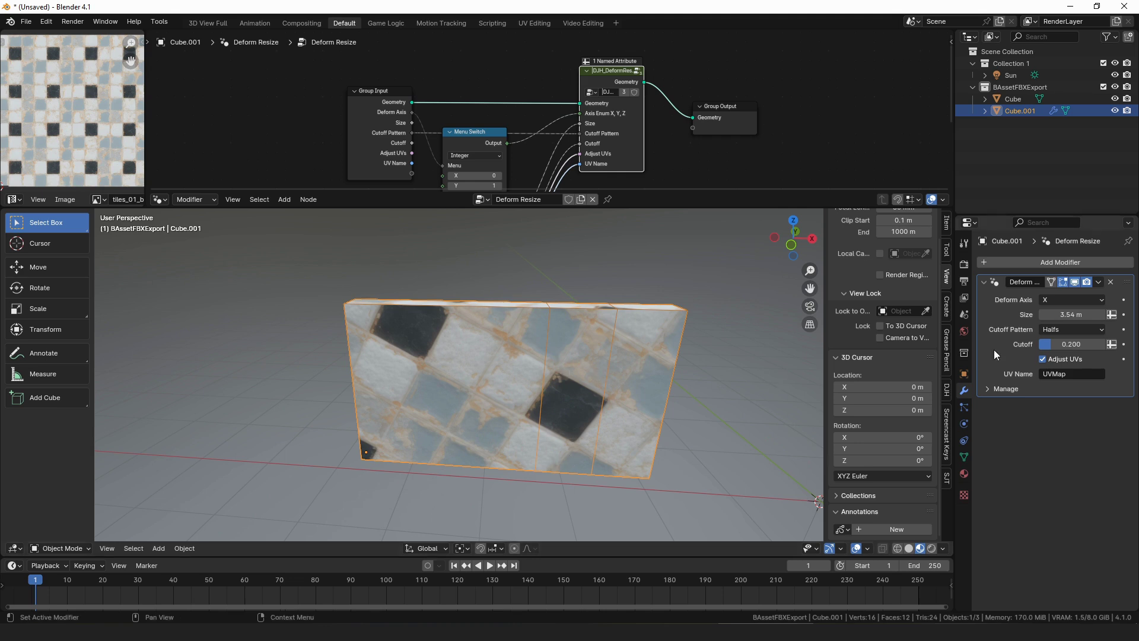
drag(1067, 345, 1118, 345)
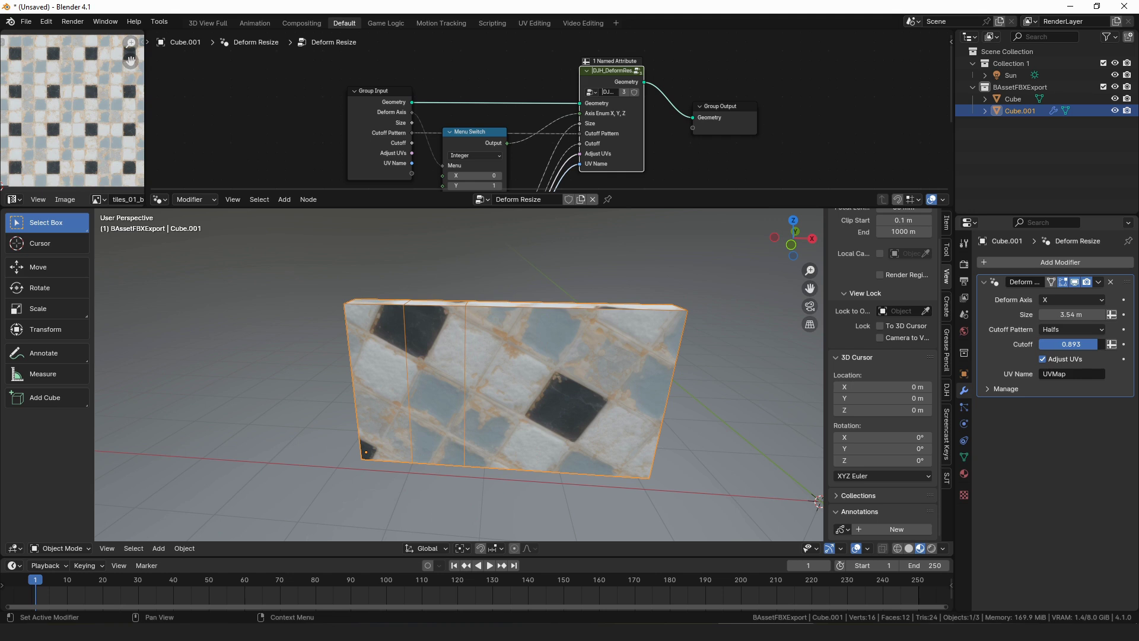
drag(1118, 345, 1084, 340)
Set the cutoff pattern to Thirds and mark a cut line near each end of the panel with vertical annotation strokes
click(1078, 330)
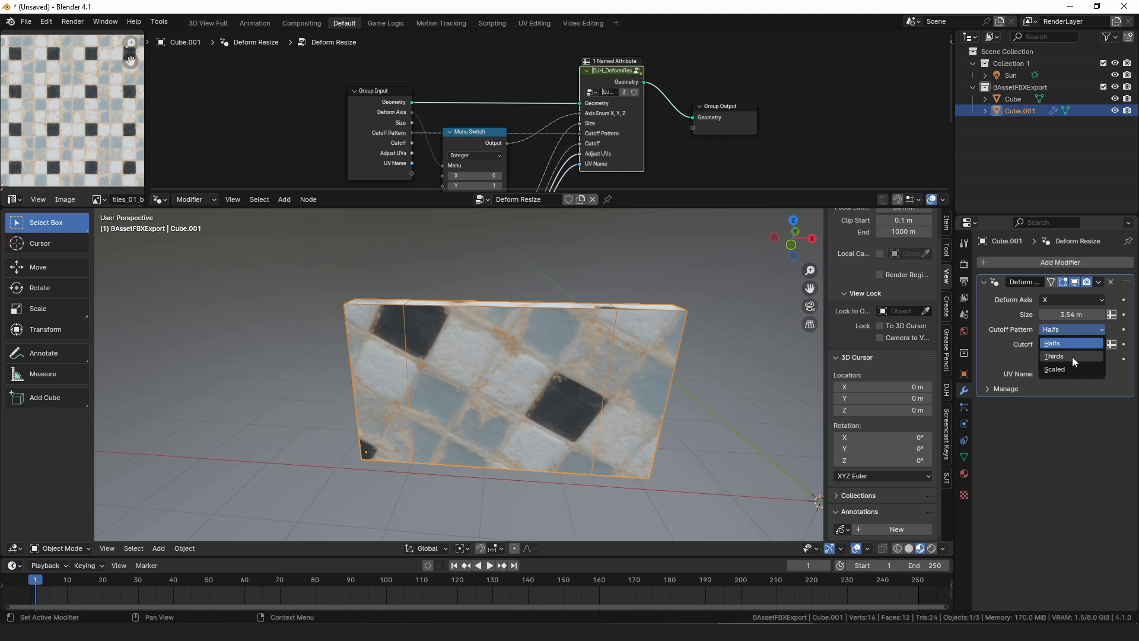
click(1073, 358)
drag(420, 276, 422, 356)
drag(631, 283, 629, 365)
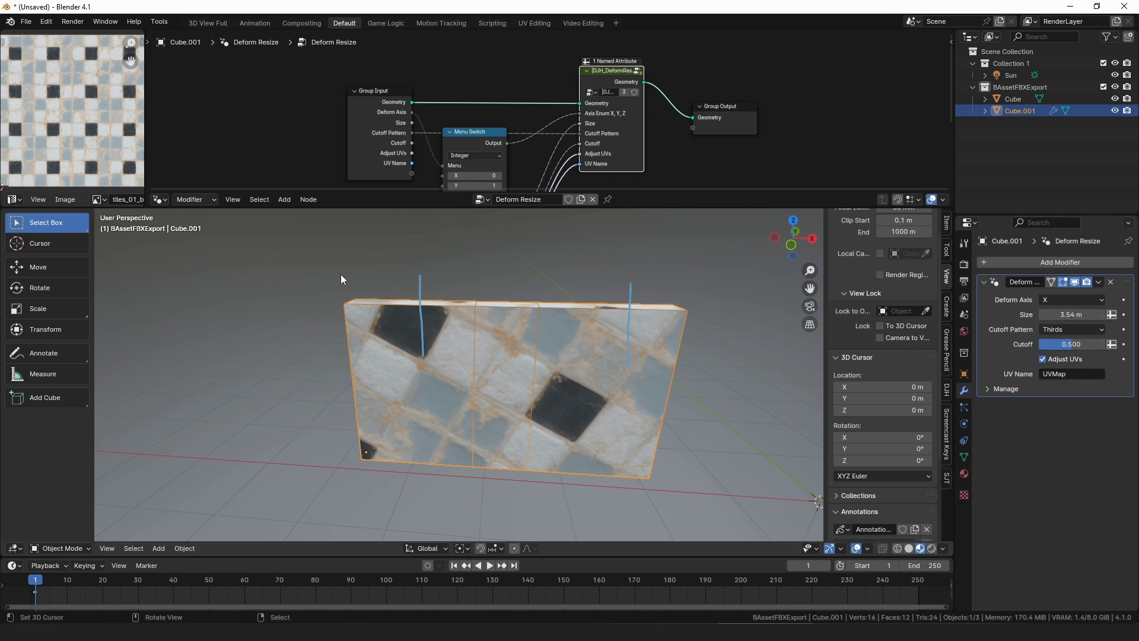
Draw annotation arrows pointing inward from both ends of the panel, and circle its middle section and one end
drag(340, 274, 405, 278)
mouse_move(686, 285)
mouse_down()
mouse_move(638, 270)
mouse_move(623, 292)
mouse_up()
mouse_move(561, 265)
mouse_down()
mouse_move(454, 356)
mouse_move(475, 286)
mouse_up()
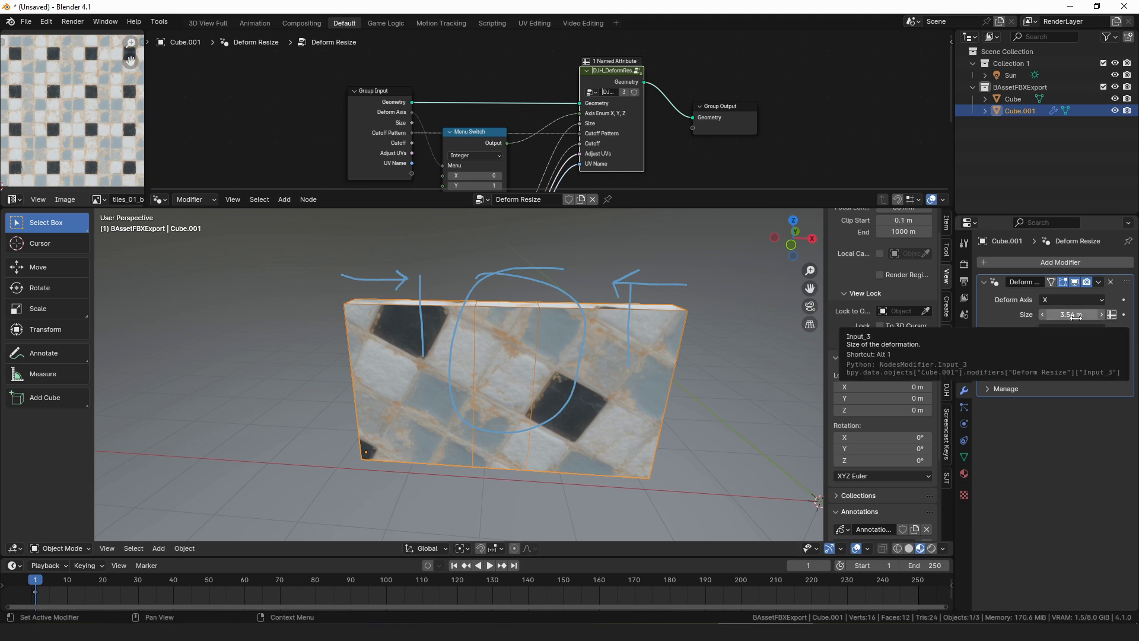
mouse_move(710, 257)
mouse_down()
mouse_move(647, 335)
mouse_move(664, 270)
mouse_up()
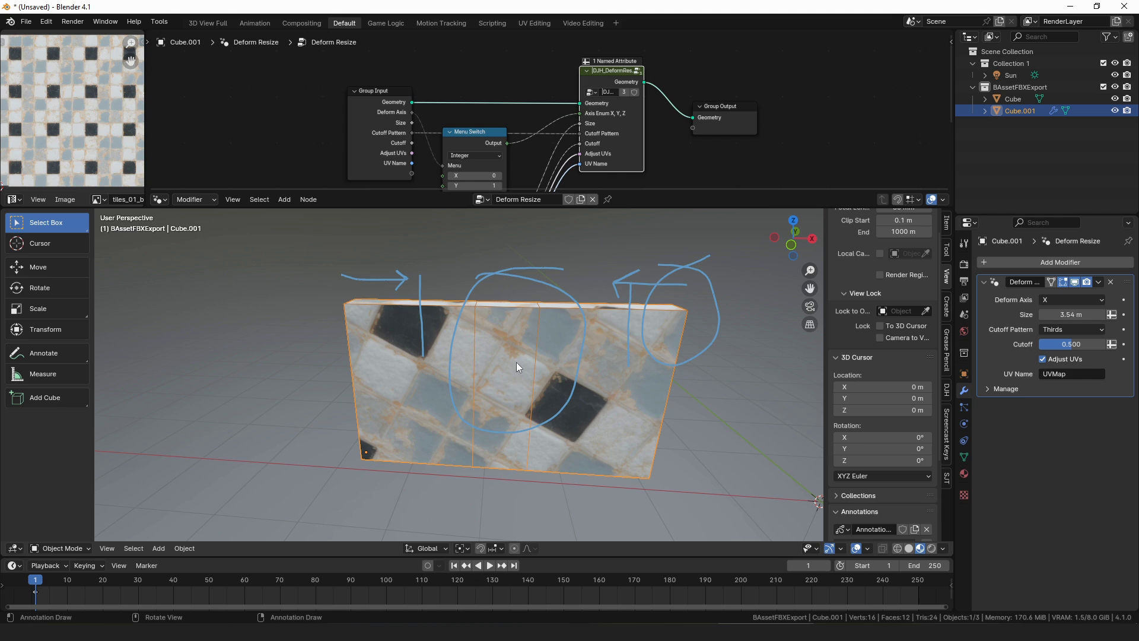
Set the Deform Resize cutoff pattern to Scaled
click(1081, 329)
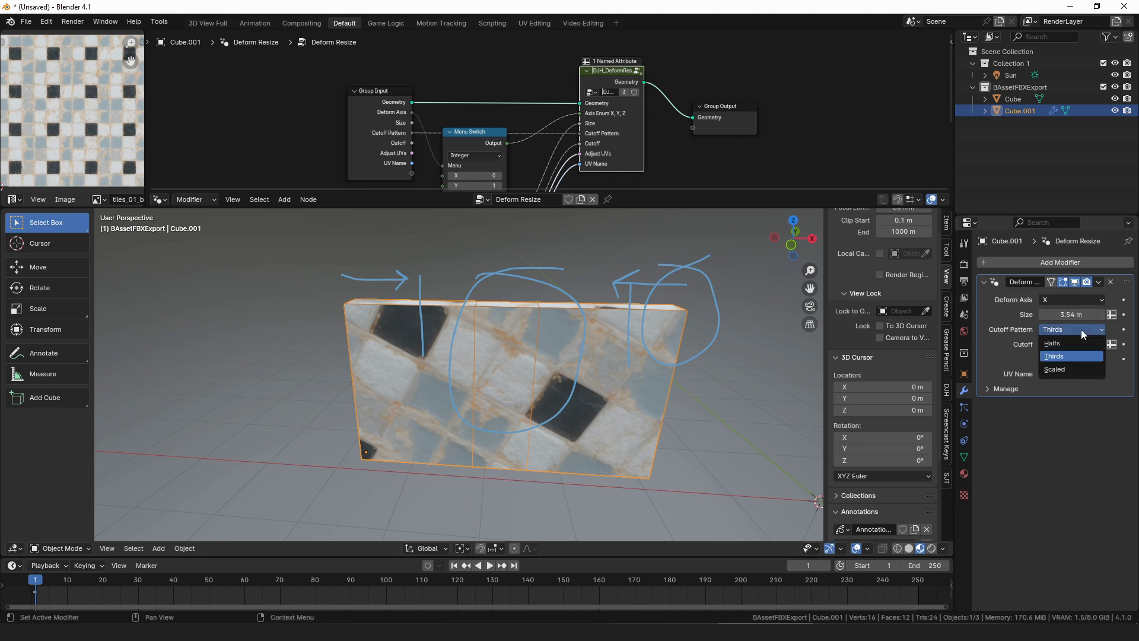
click(1081, 369)
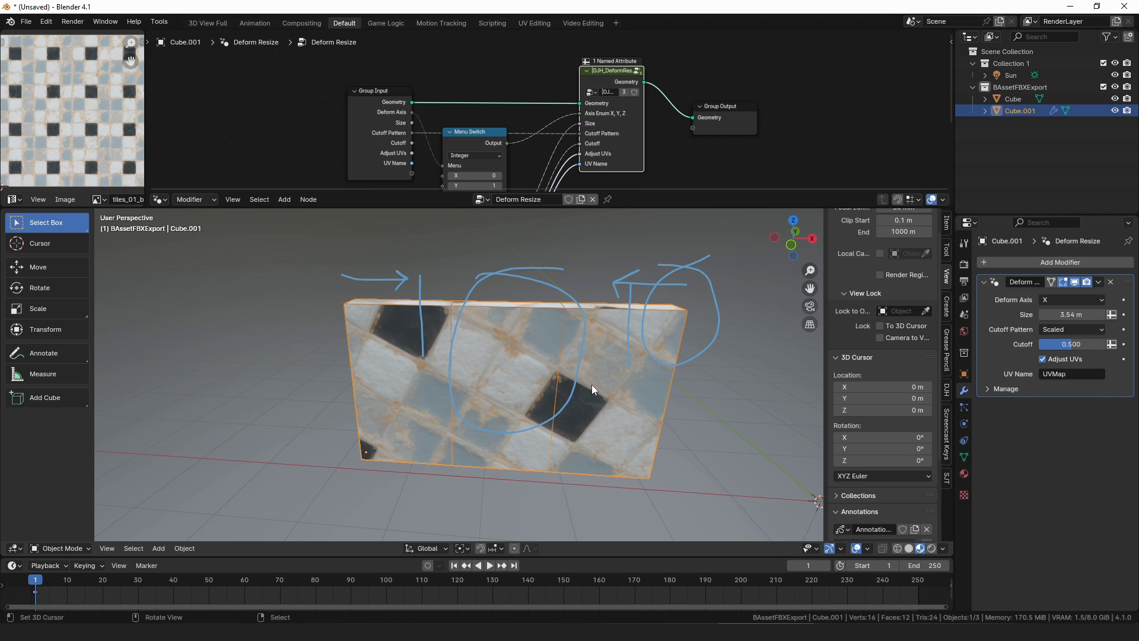
scroll(905, 478, down, 3)
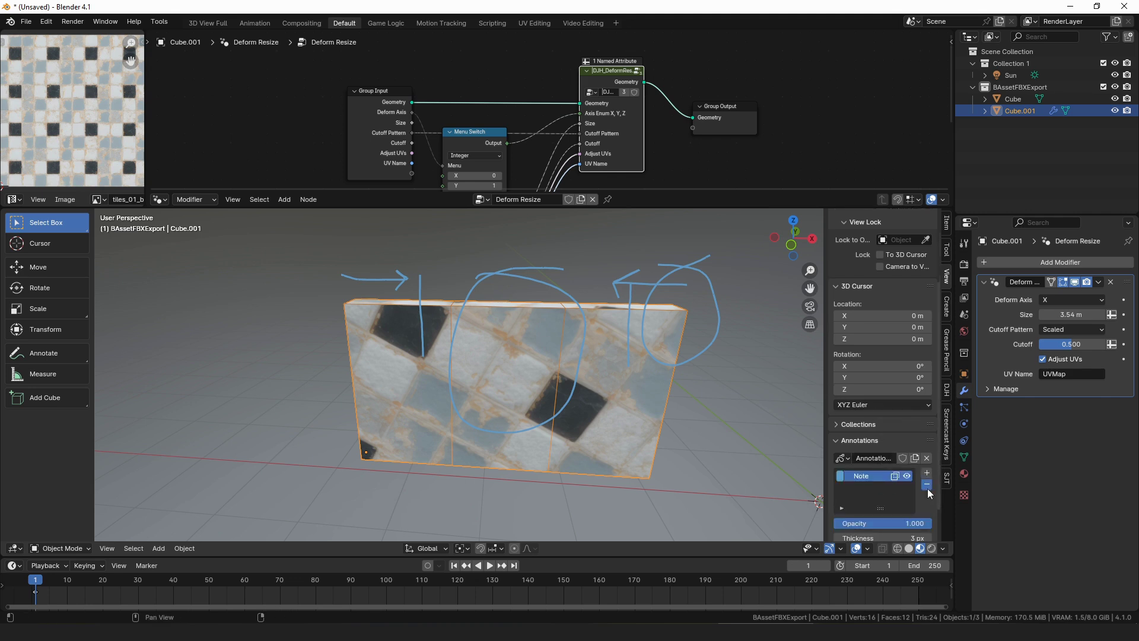
Delete the annotation layer and replace the panel's Deform Resize modifier with a UV Map Triplanar modifier
click(927, 489)
click(1070, 262)
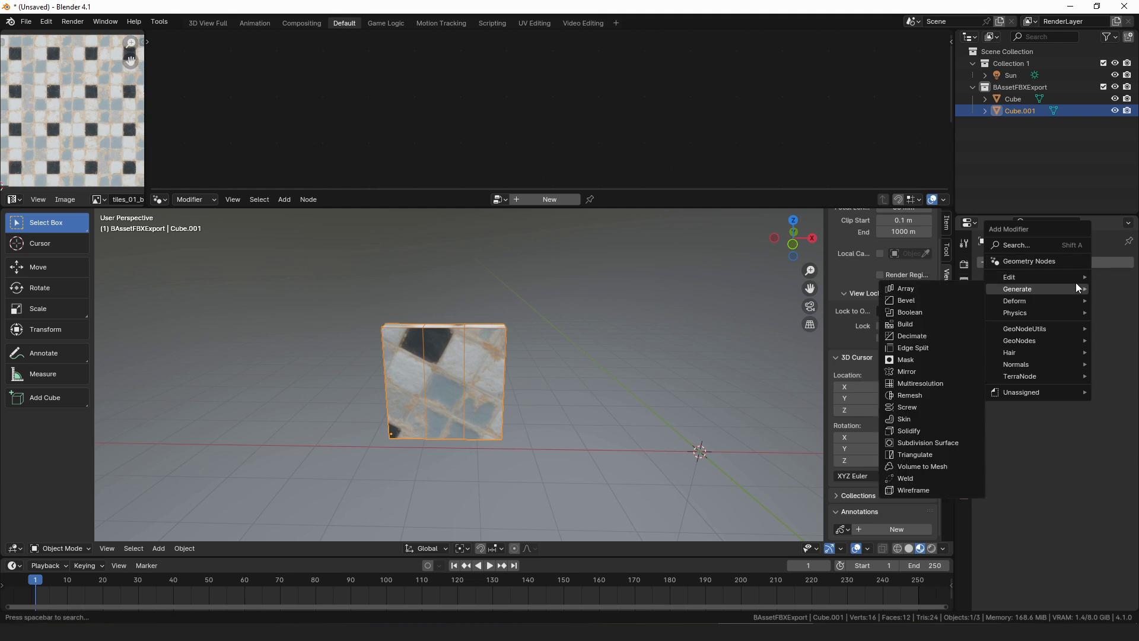
text(u)
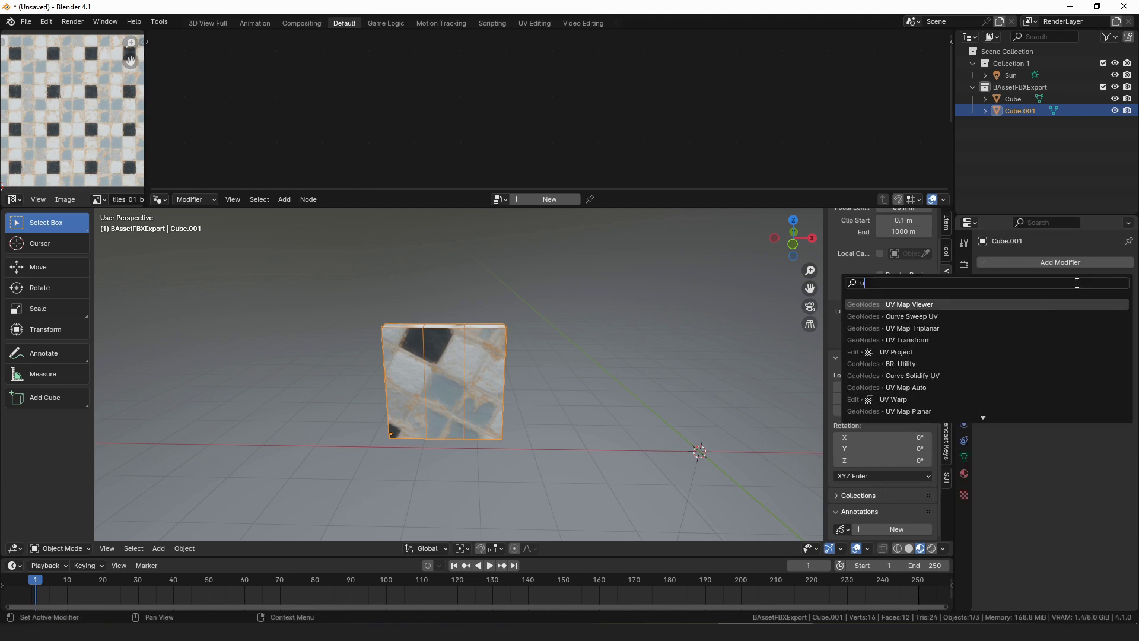
key(BackSpace)
text(tri)
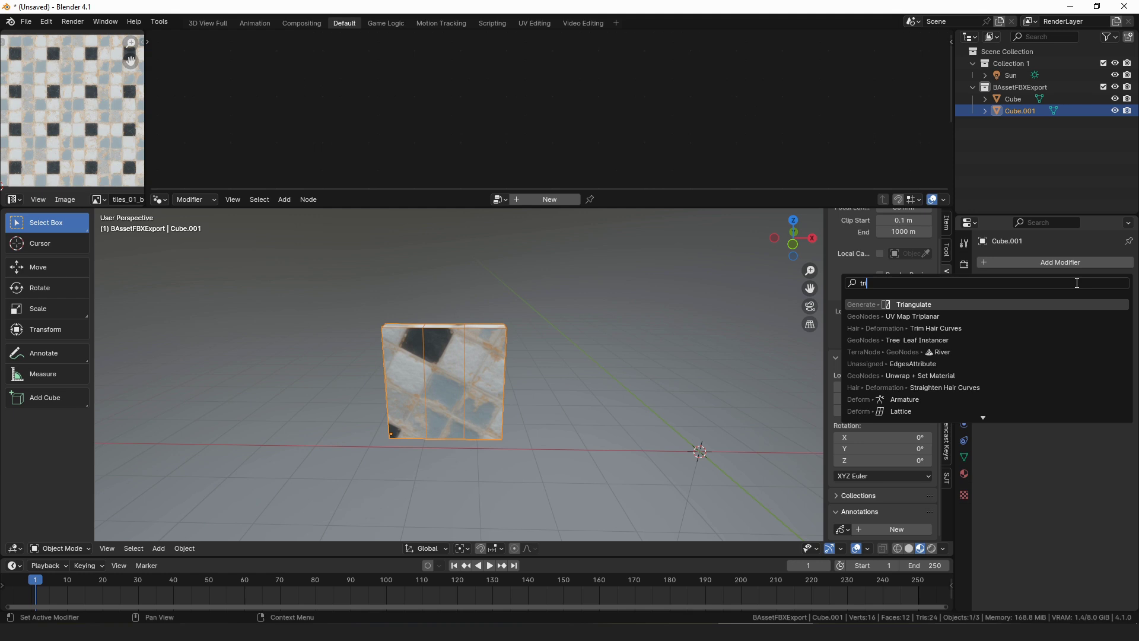
key(Down)
key(Return)
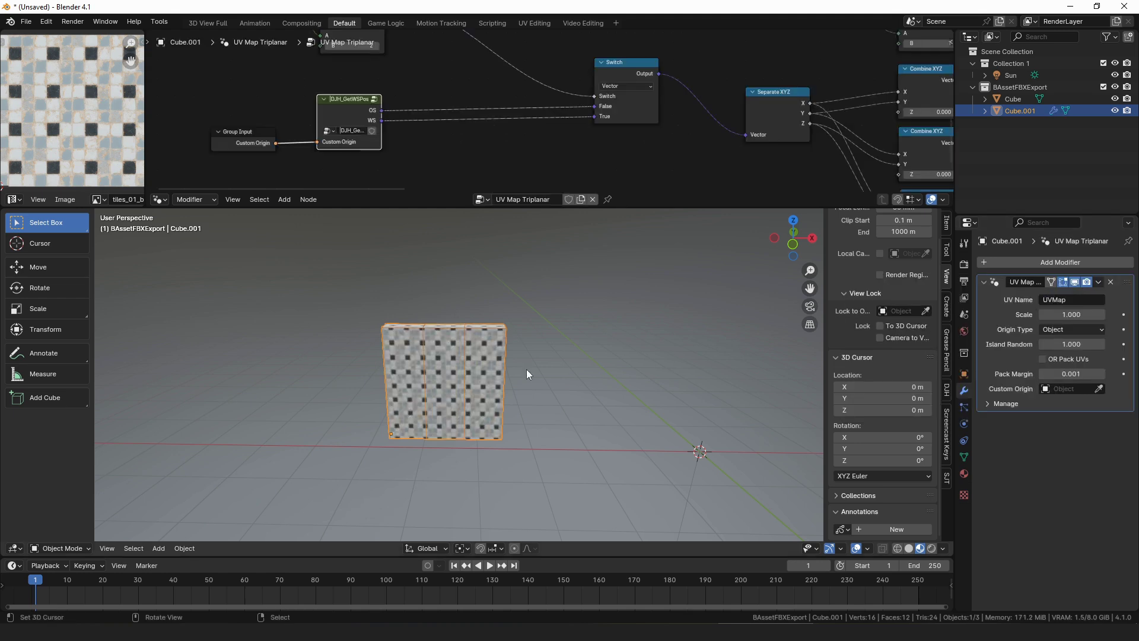
Set the UV Map Triplanar modifier's Origin Type to World and compare the tile alignment on the panel
middle_drag(525, 369, 481, 336)
scroll(482, 336, up, 5)
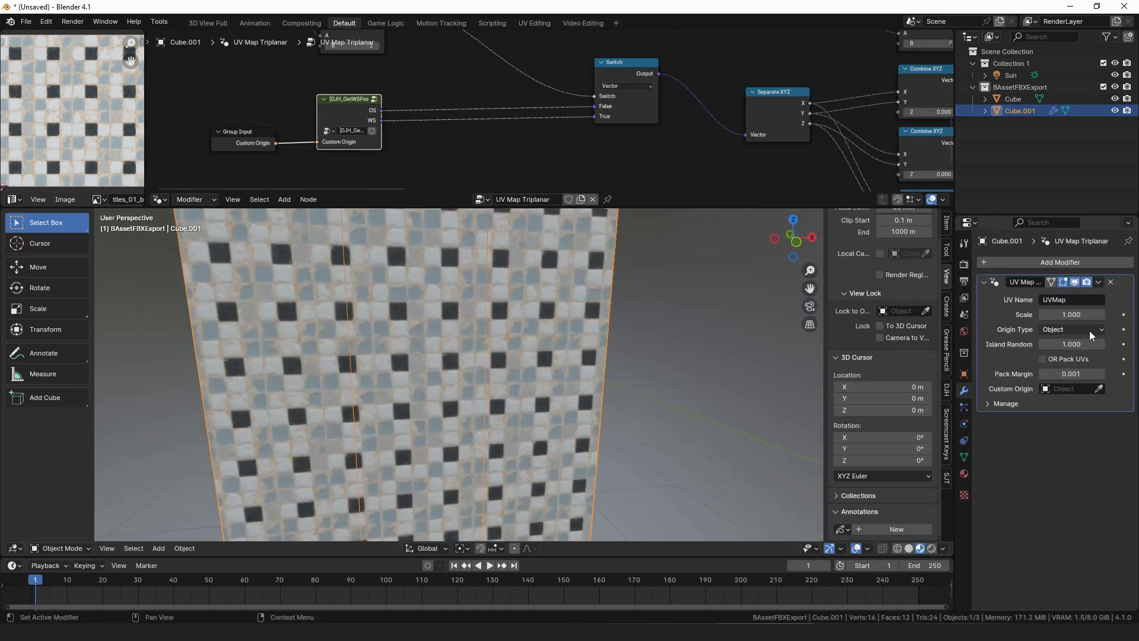
click(1090, 330)
scroll(556, 319, down, 5)
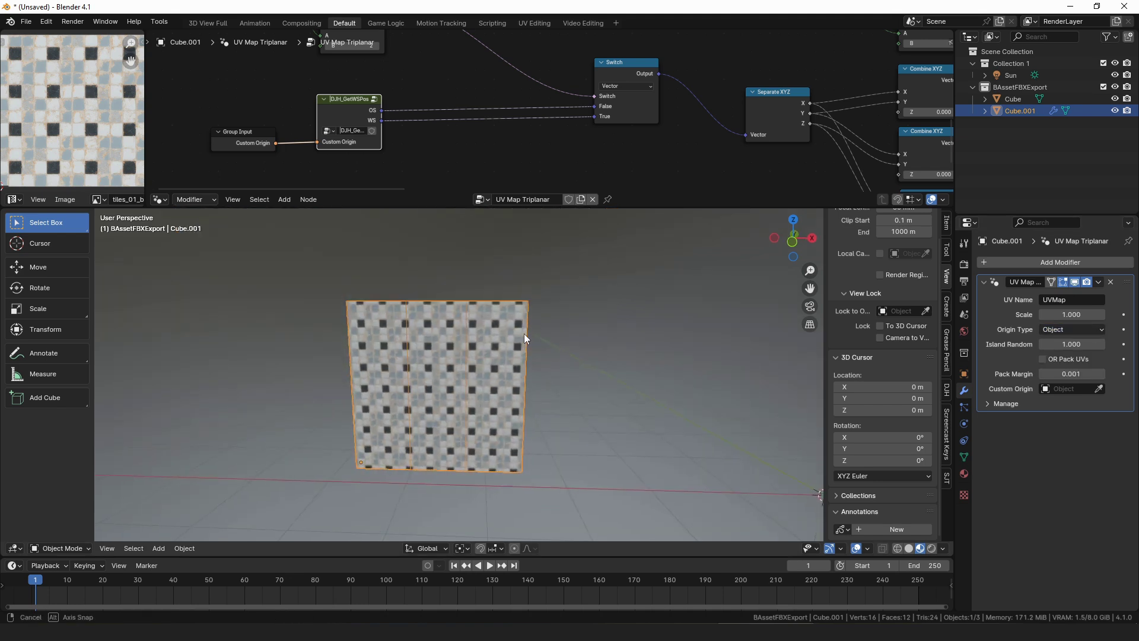
click(1049, 330)
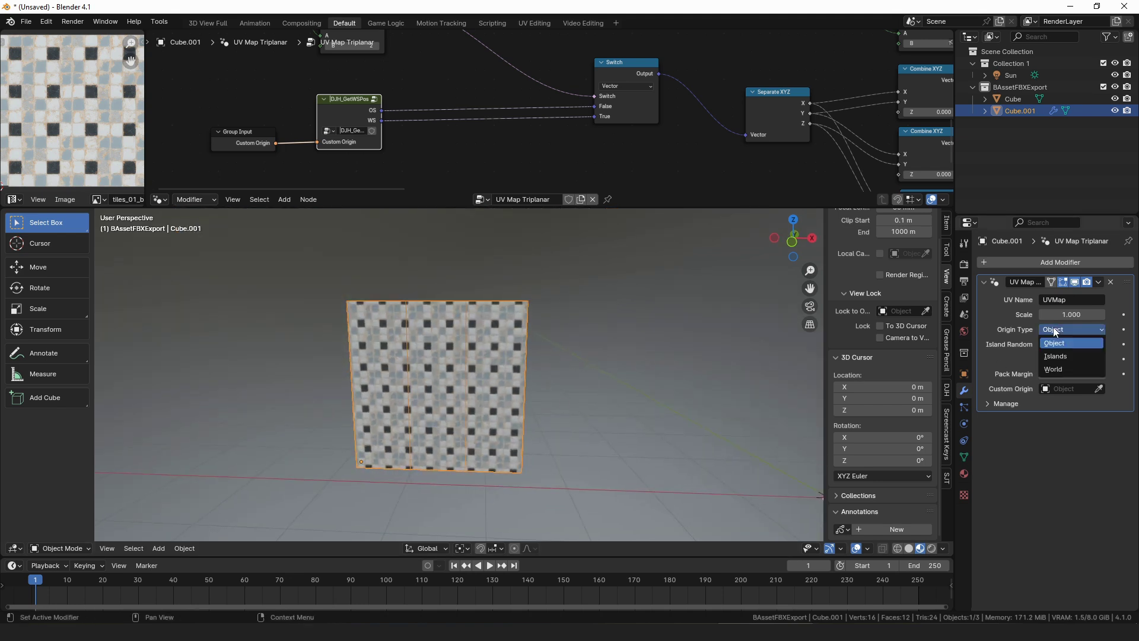
scroll(653, 398, down, 2)
scroll(442, 390, up, 3)
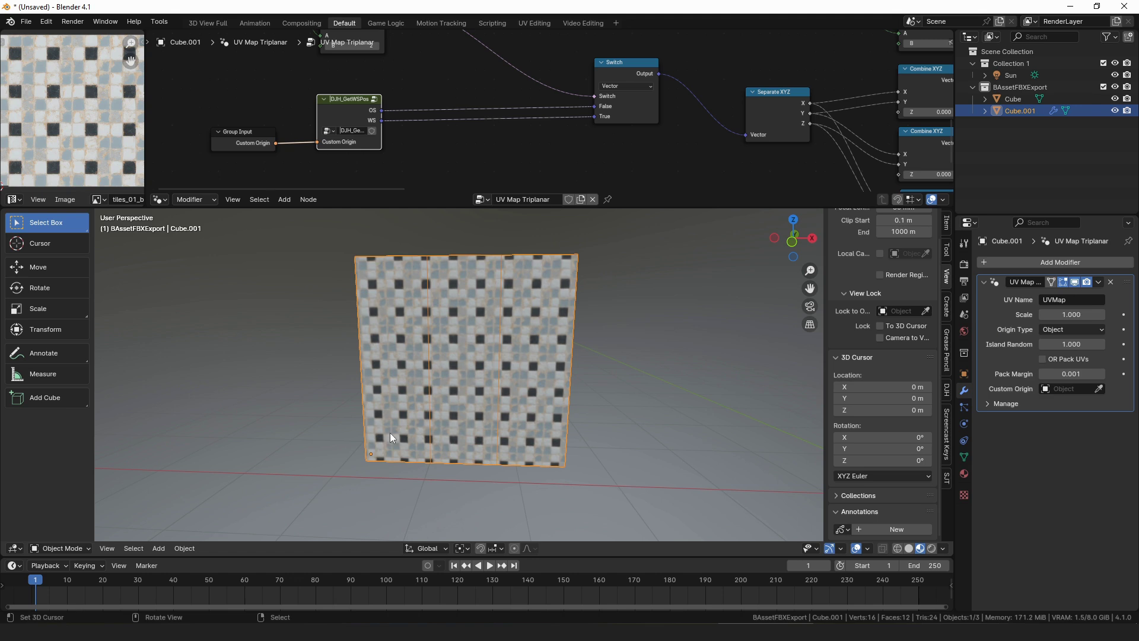
click(1054, 331)
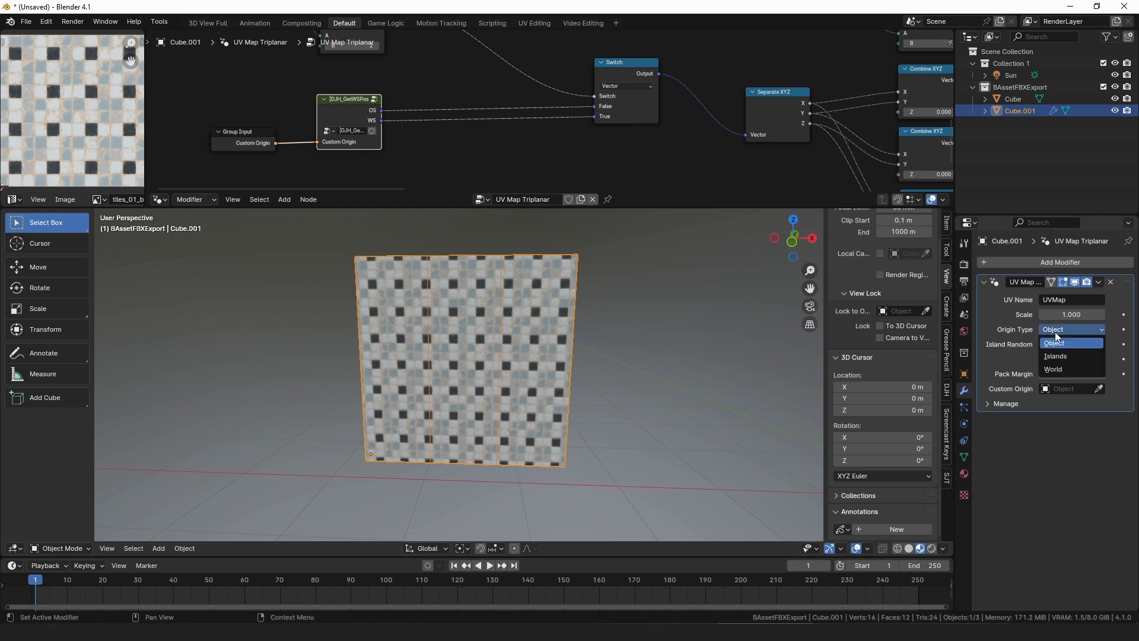
click(1062, 371)
scroll(561, 381, down, 3)
middle_drag(562, 386, 628, 444)
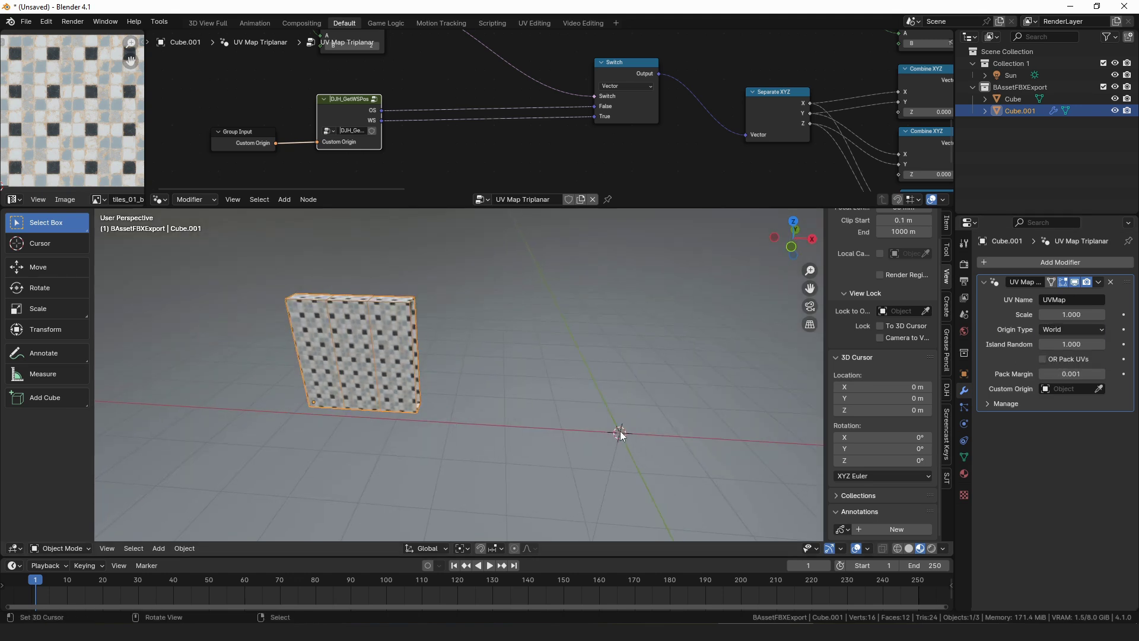
shift+middle_drag(460, 376, 632, 389)
scroll(631, 389, up, 2)
middle_drag(548, 359, 540, 342)
shift+middle_drag(764, 335, 674, 324)
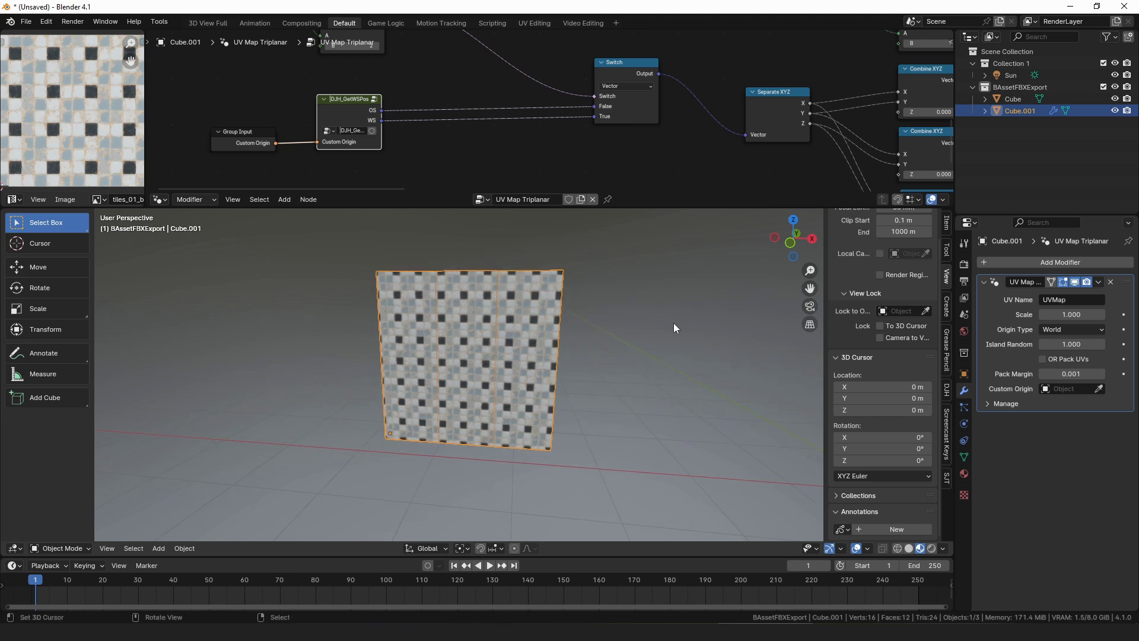
Set the Origin Type to Islands and duplicate the whole panel mesh in Edit Mode, placing the copy beside the original
click(1069, 333)
click(1070, 355)
key(Tab)
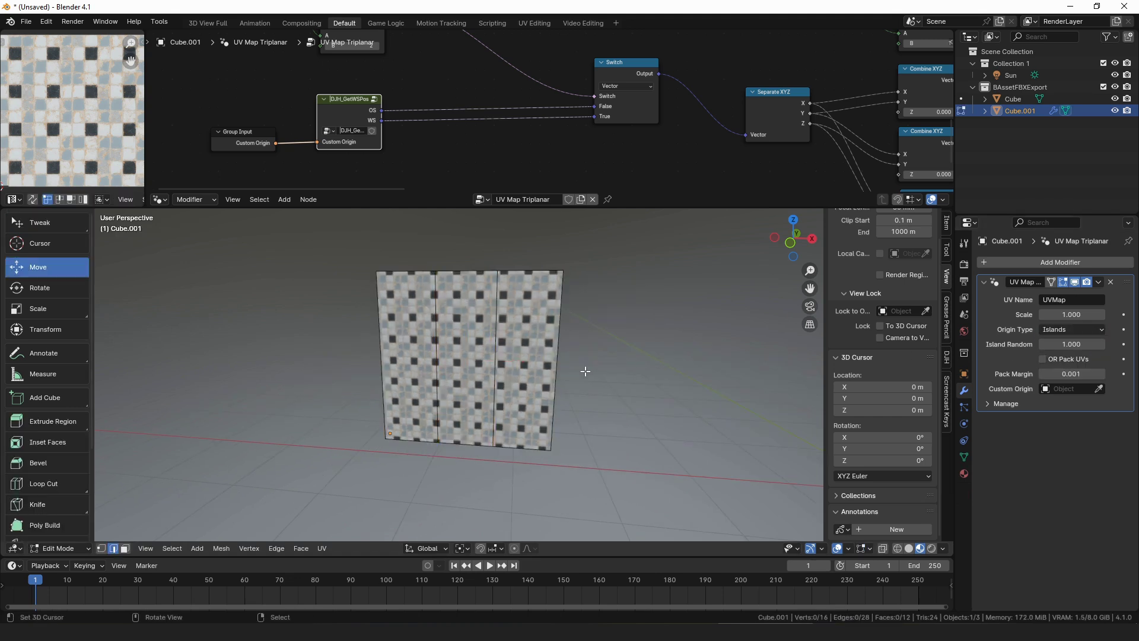
key(a)
scroll(585, 371, down, 1)
key(shift+d)
click(372, 325)
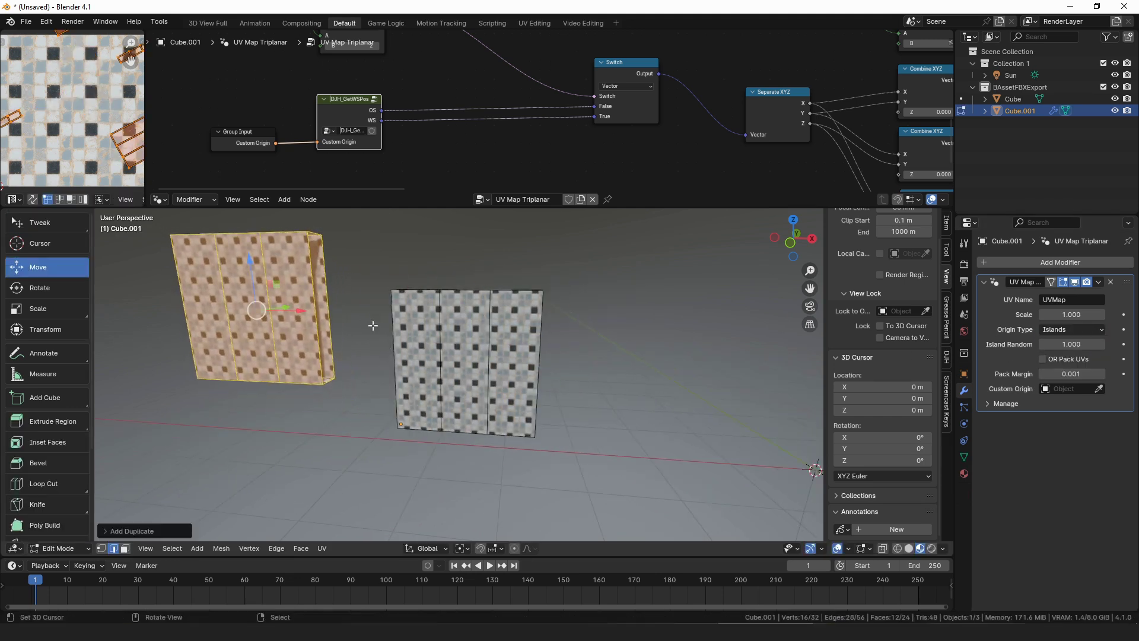
middle_drag(372, 325, 460, 338)
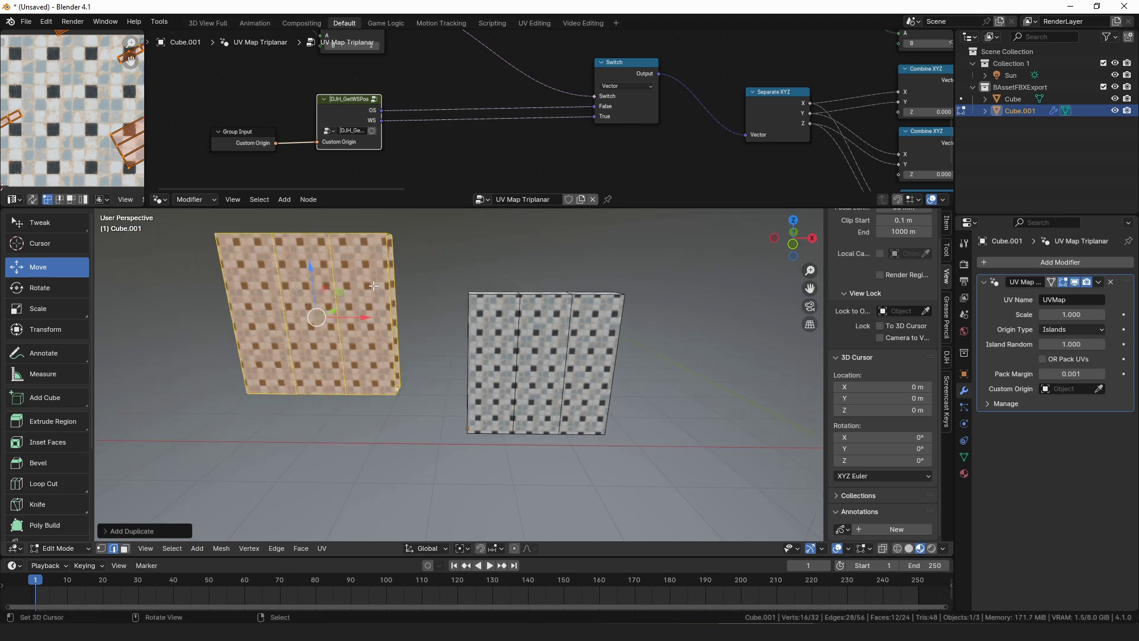
Return to Object Mode and set the triplanar modifier's Origin Type to Object
key(Tab)
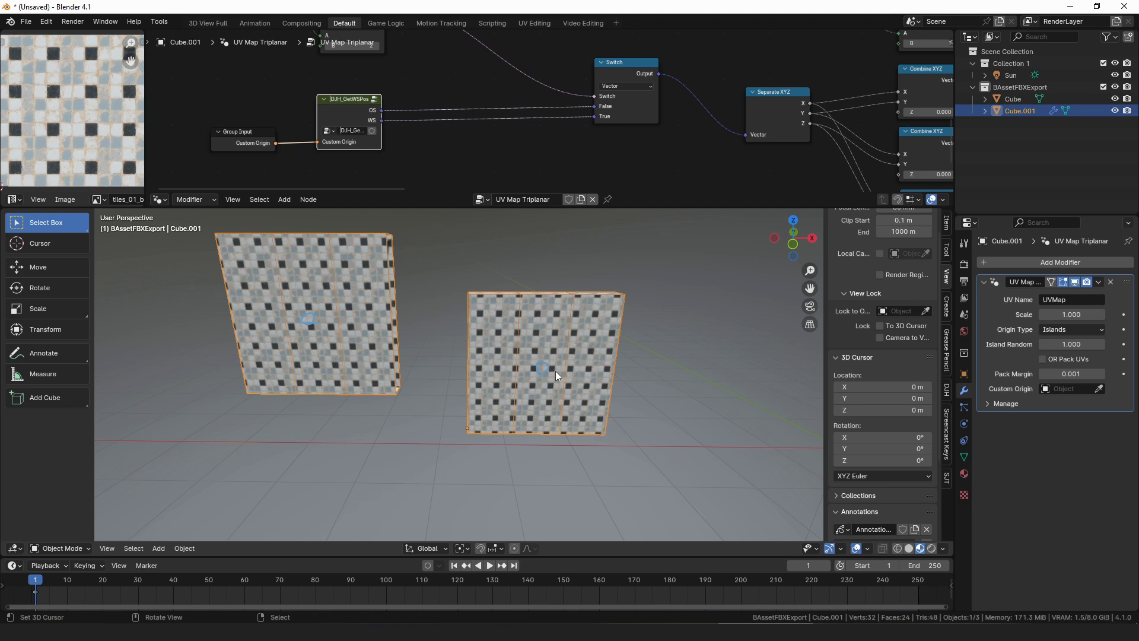
click(1083, 328)
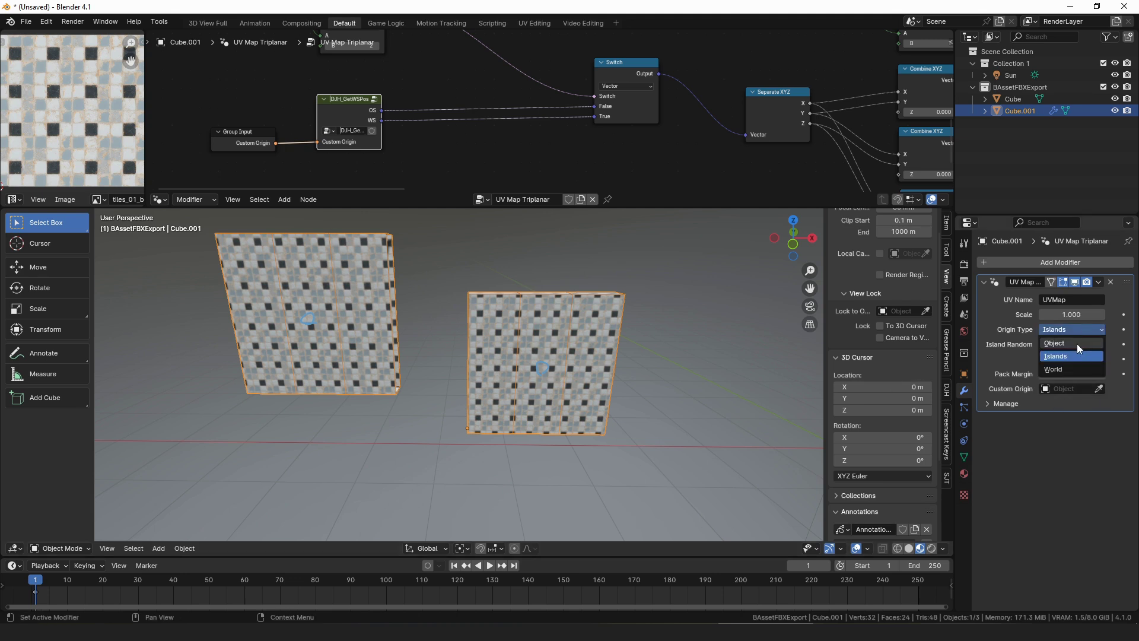
click(1076, 343)
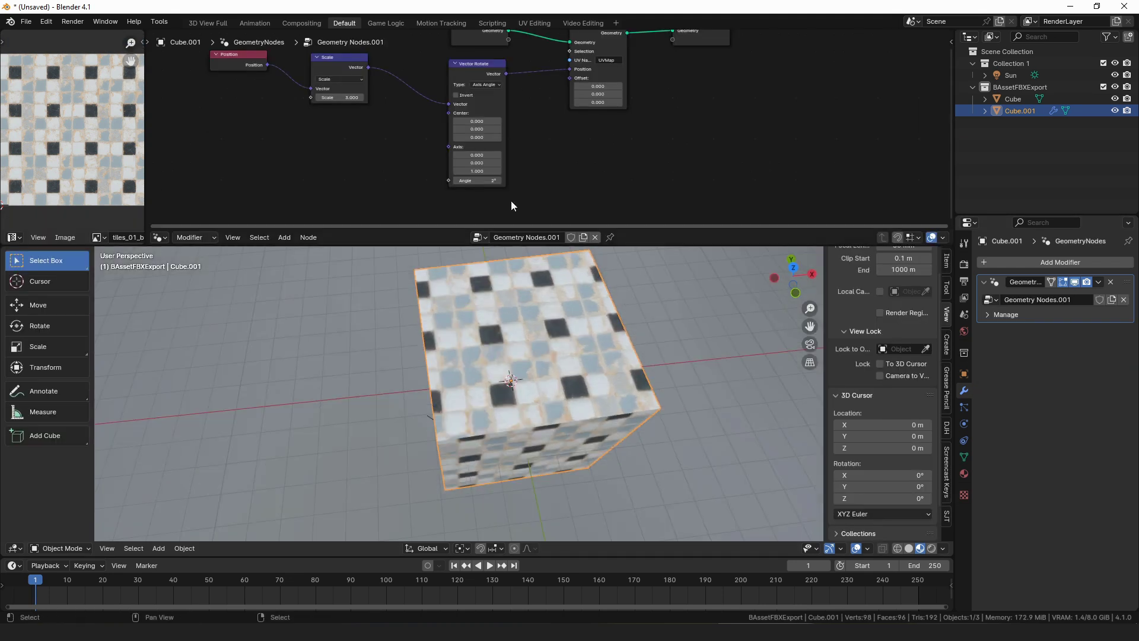
Set the Vector Rotate node's angle to 43.4° and the Scale node's factor to 2.1 for the tiled cube
drag(486, 180, 498, 180)
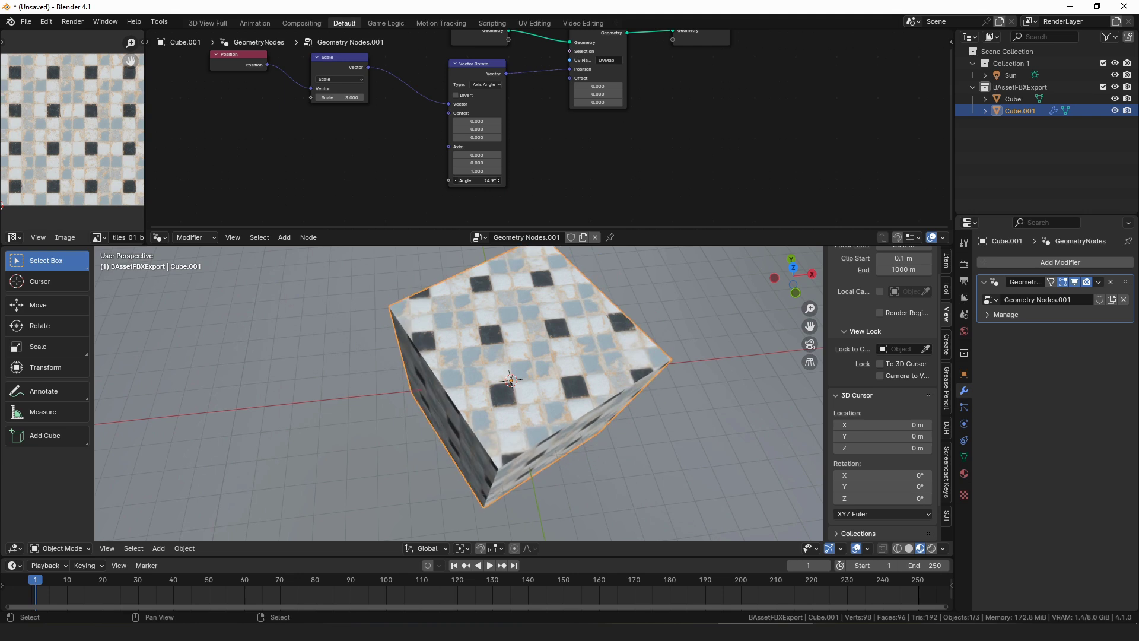
drag(322, 98, 315, 99)
middle_drag(547, 343, 553, 343)
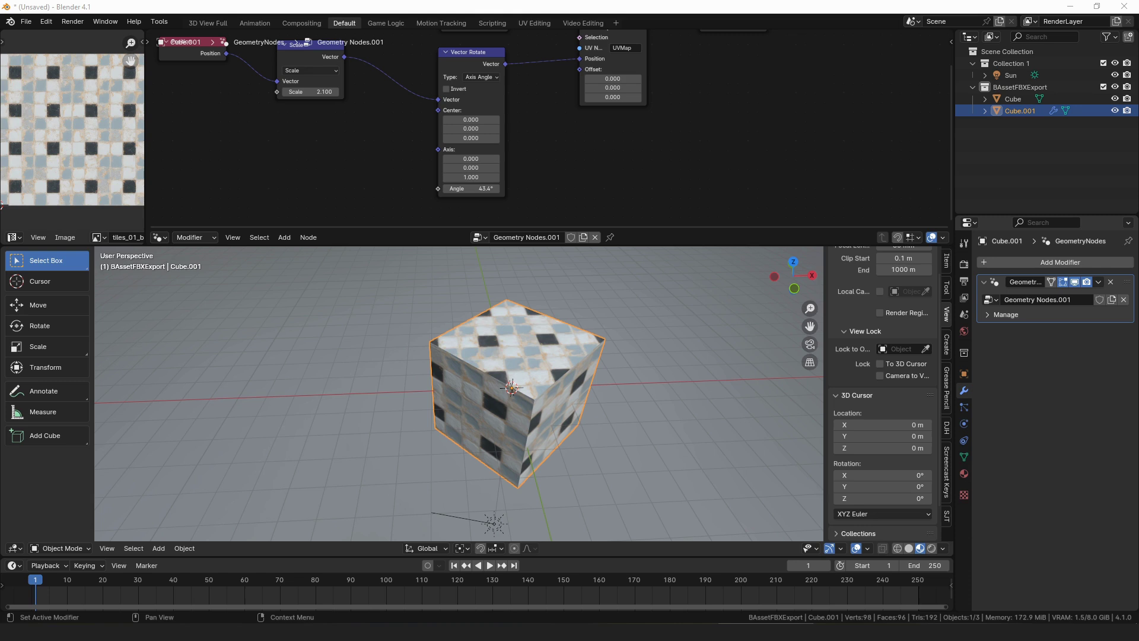
Bring up the asset browser window and look through the geometry node assets, including the fence, roof and wall building tools
drag(1138, 116, 736, 21)
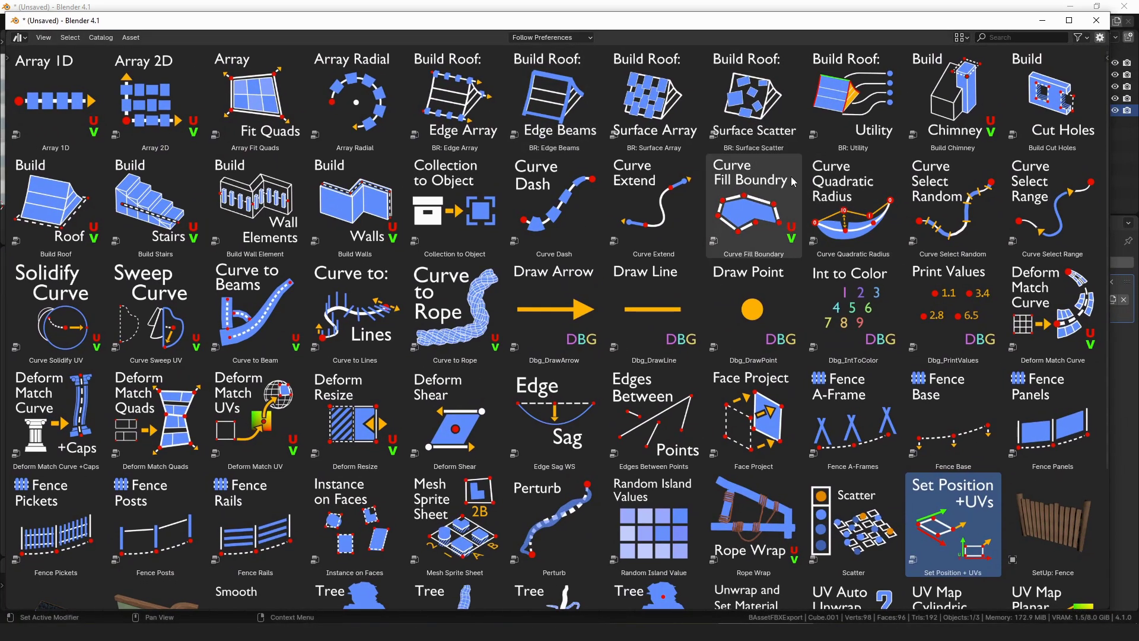
scroll(596, 217, down, 6)
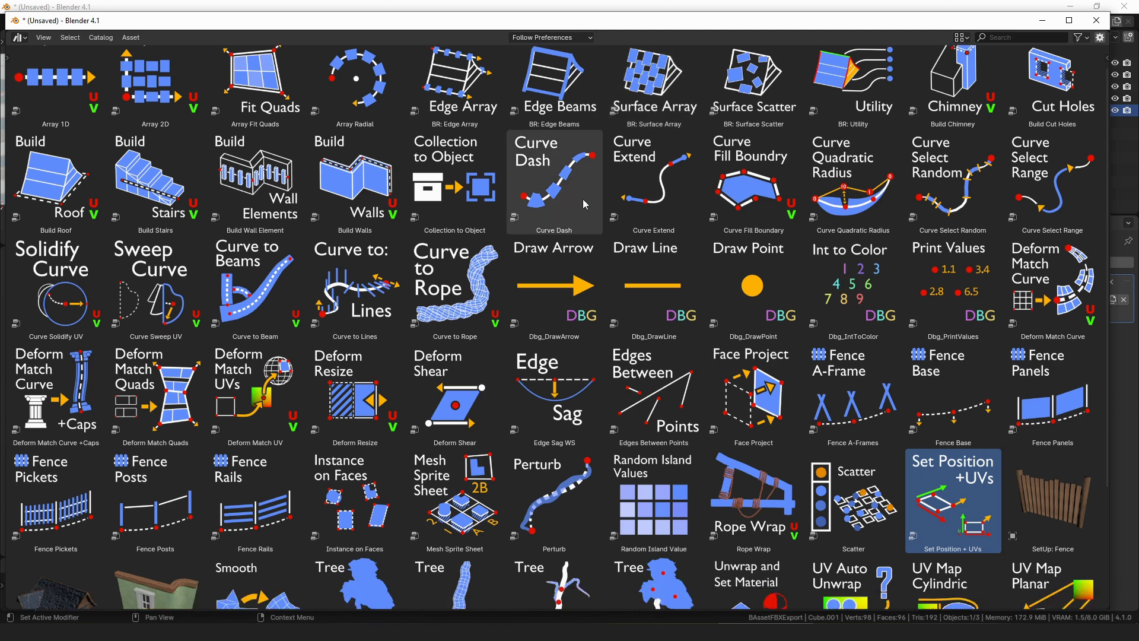
scroll(596, 213, up, 4)
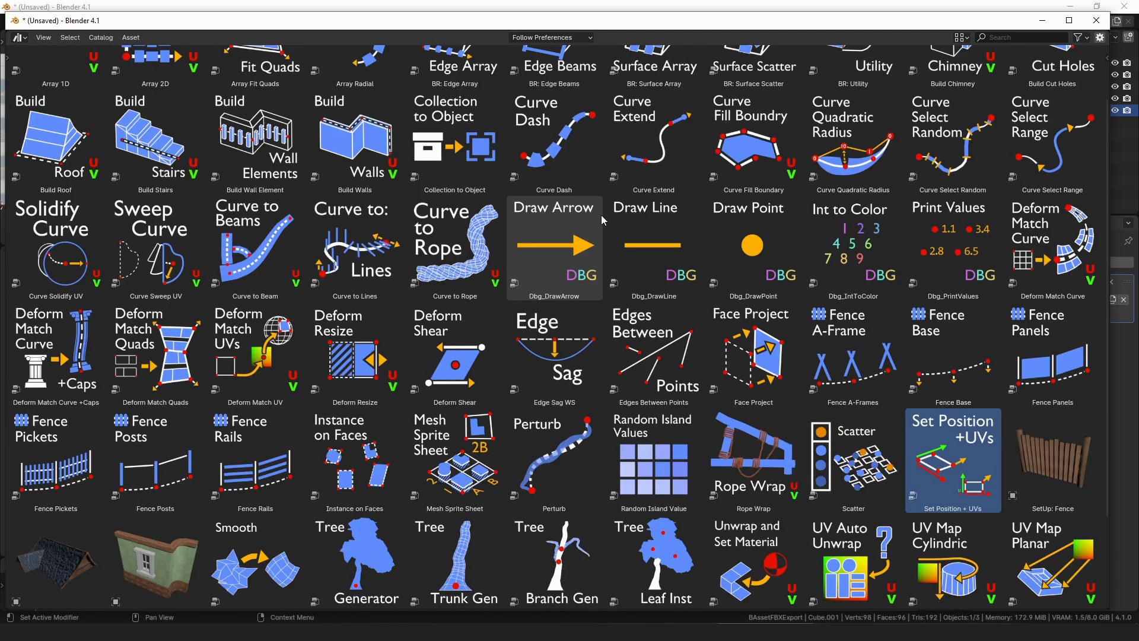
click(842, 363)
scroll(653, 243, up, 2)
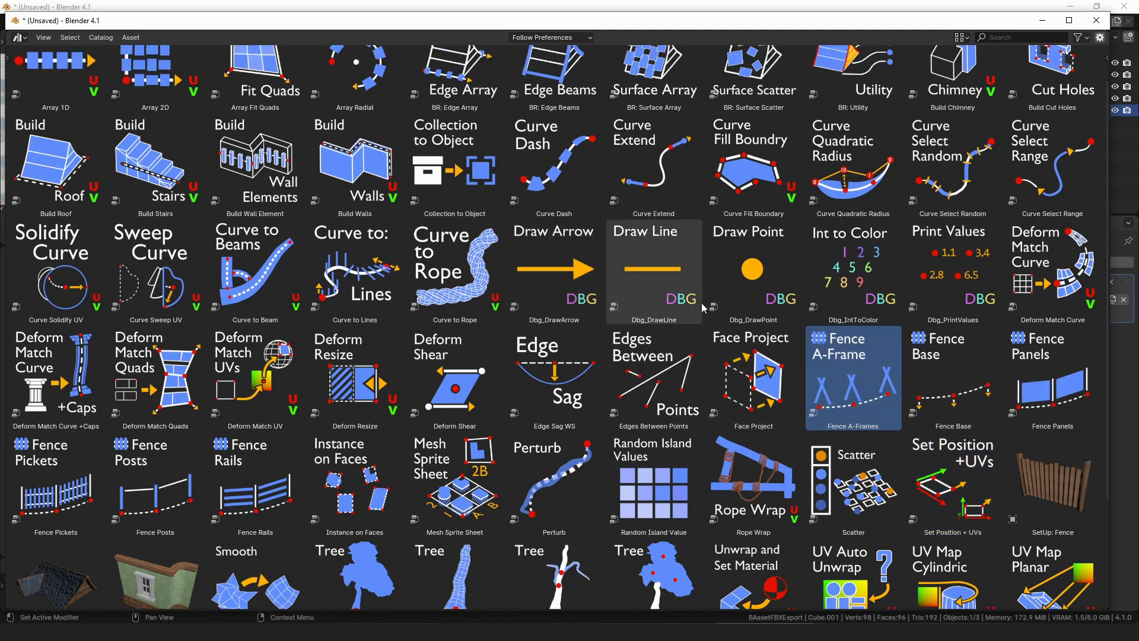
click(854, 95)
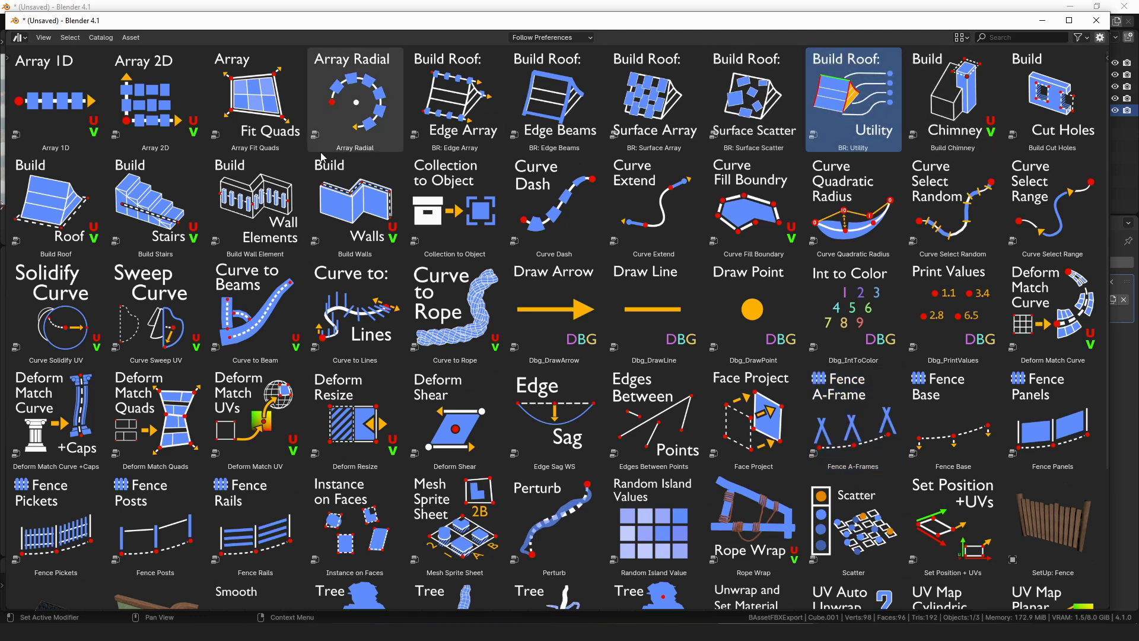
click(261, 202)
click(356, 199)
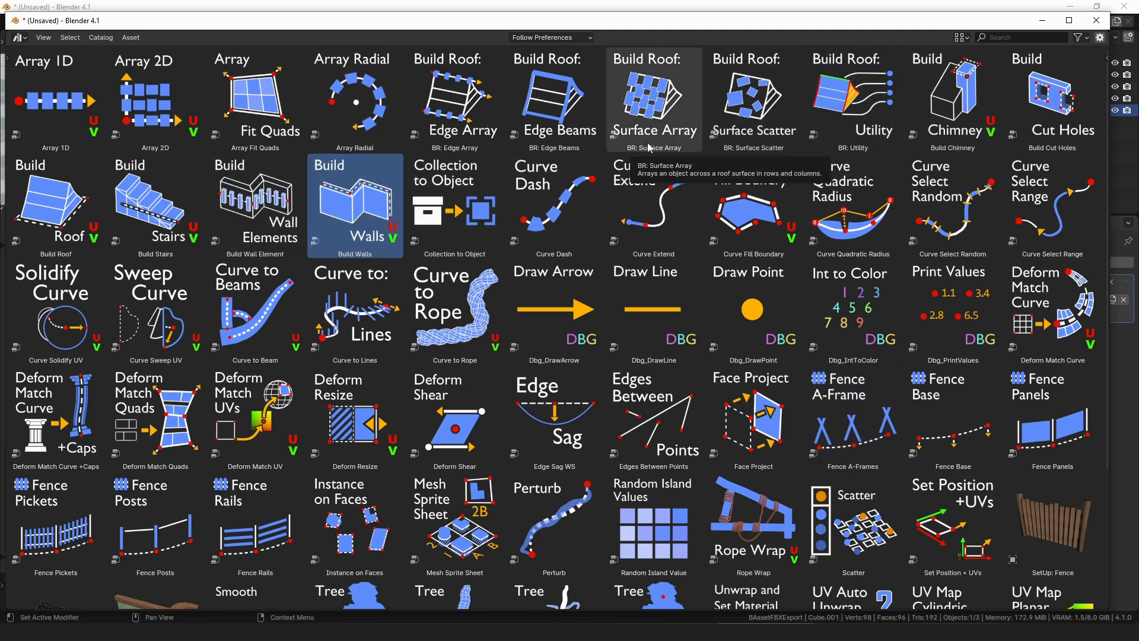
click(1050, 424)
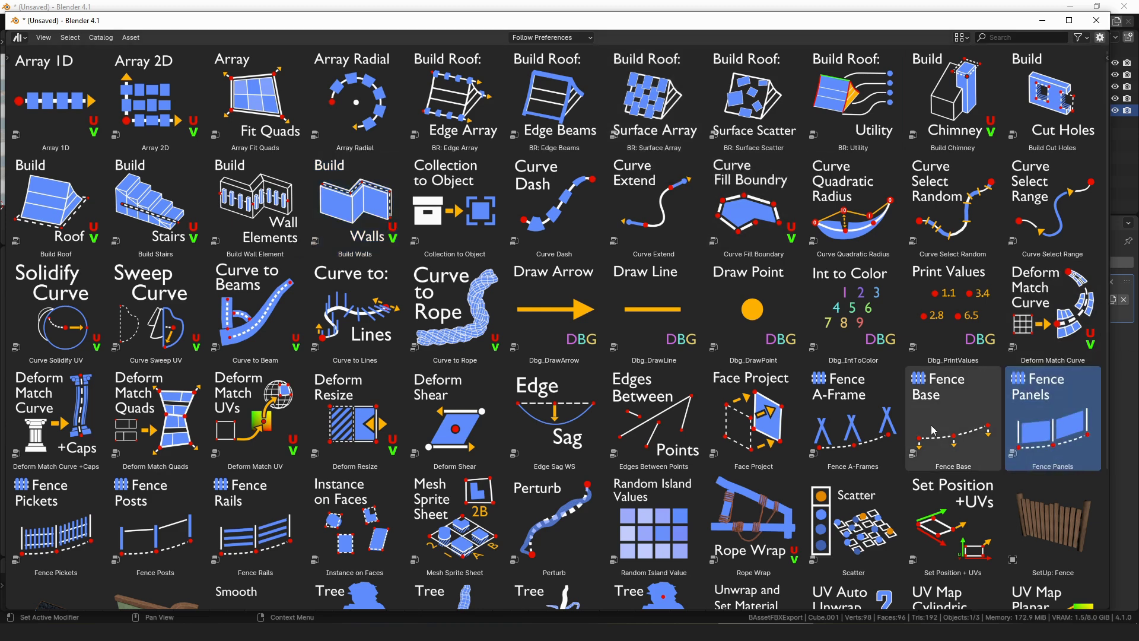